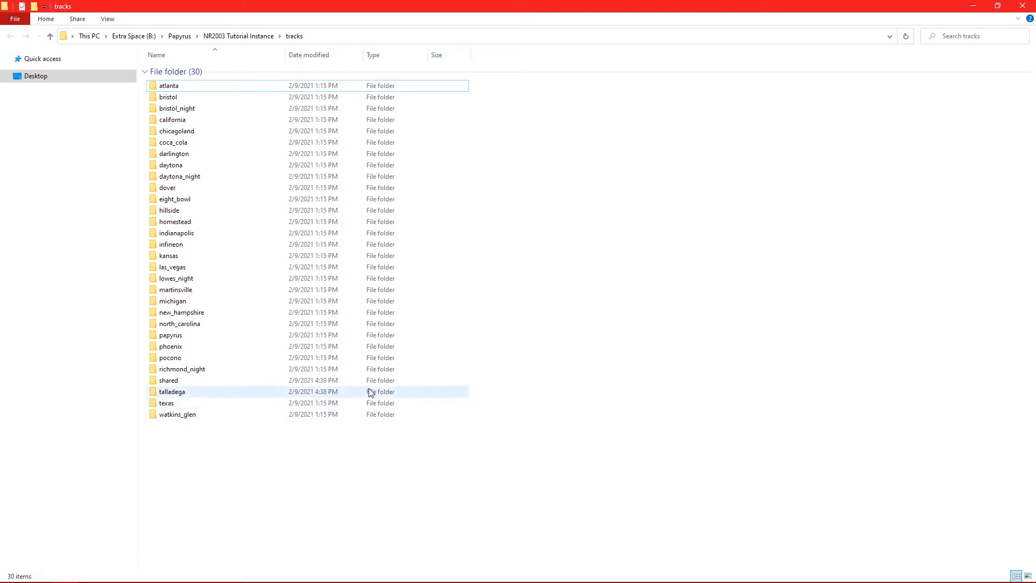
- Copy the game's talladega track folder into NR2003 Tracks, and change the Command Prompt directory to Documents\NR2003 Tracks\talladega
left_click(204, 396)
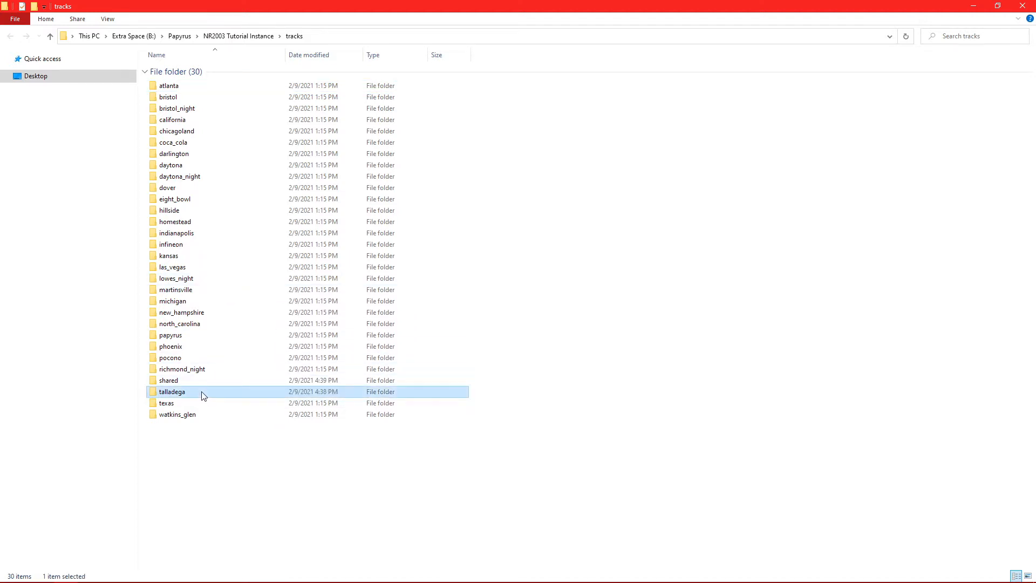
key("alt+Tab")
key("ctrl+v")
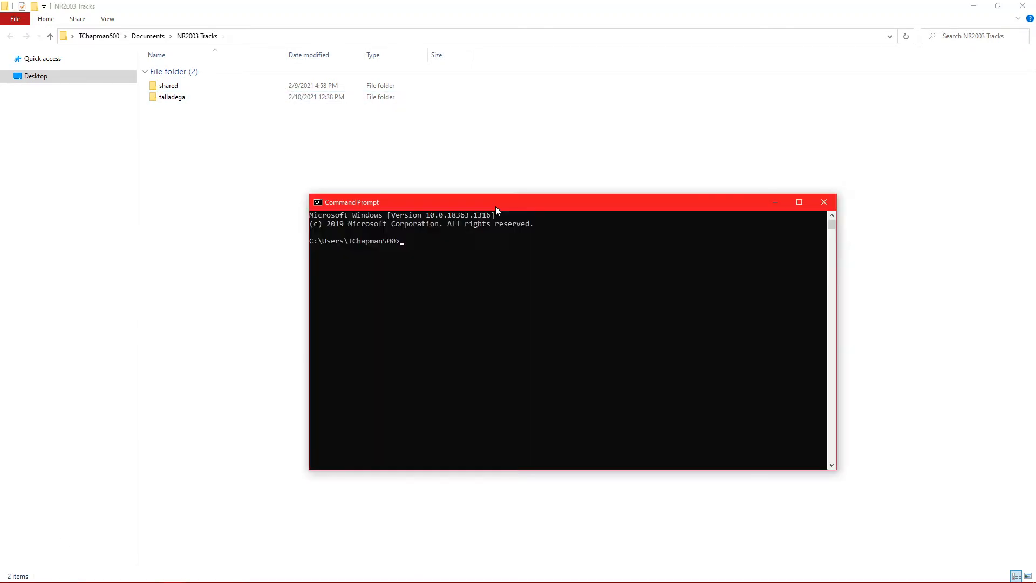
type("cd \"Documents\\NR2003 Tracks\\")
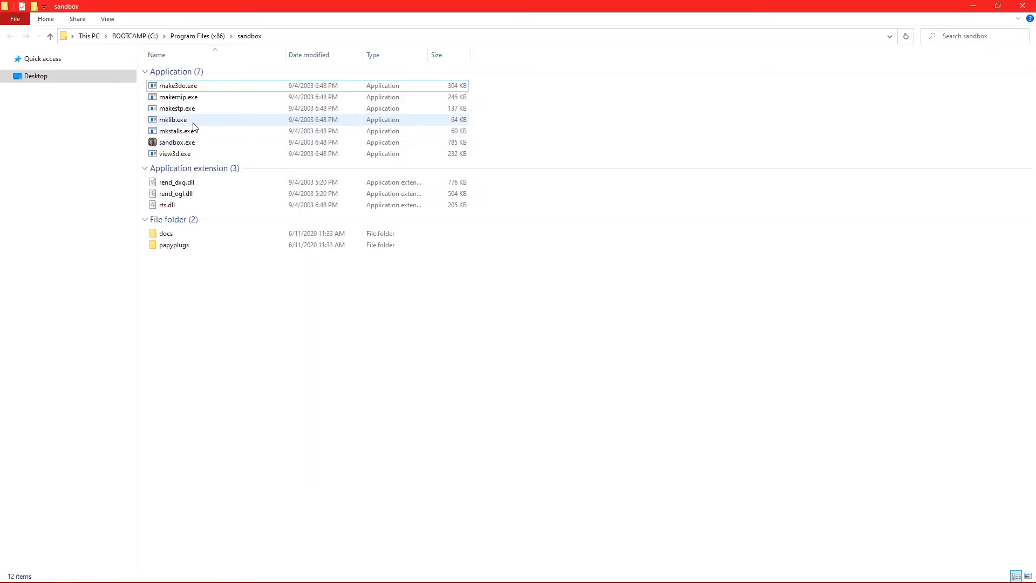
- Copy mklib.exe and rts.dll from the sandbox folder into the talladega folder in NR2003 Tracks
left_click(194, 121)
left_click(196, 205, "ctrl")
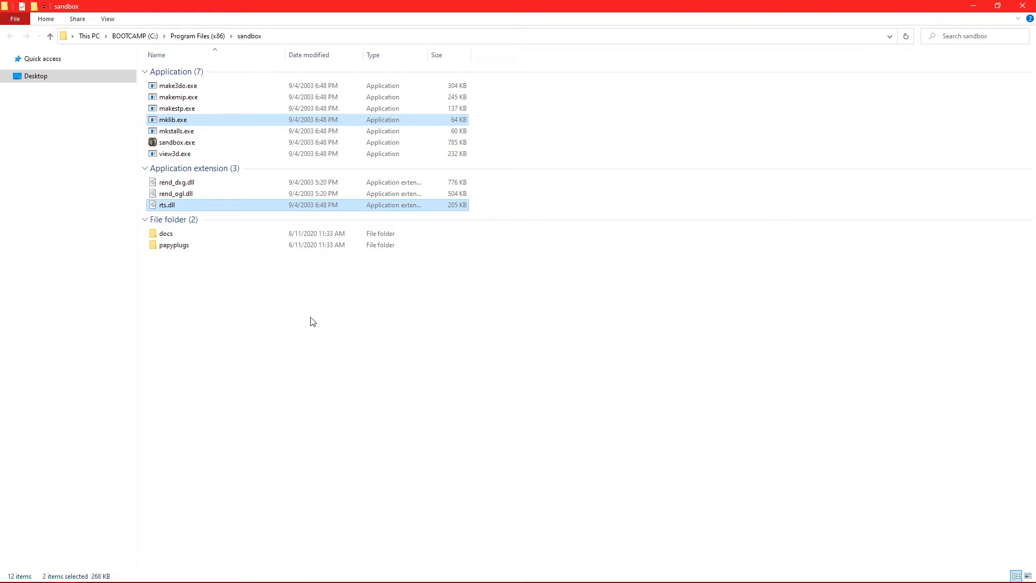
key("alt+Tab")
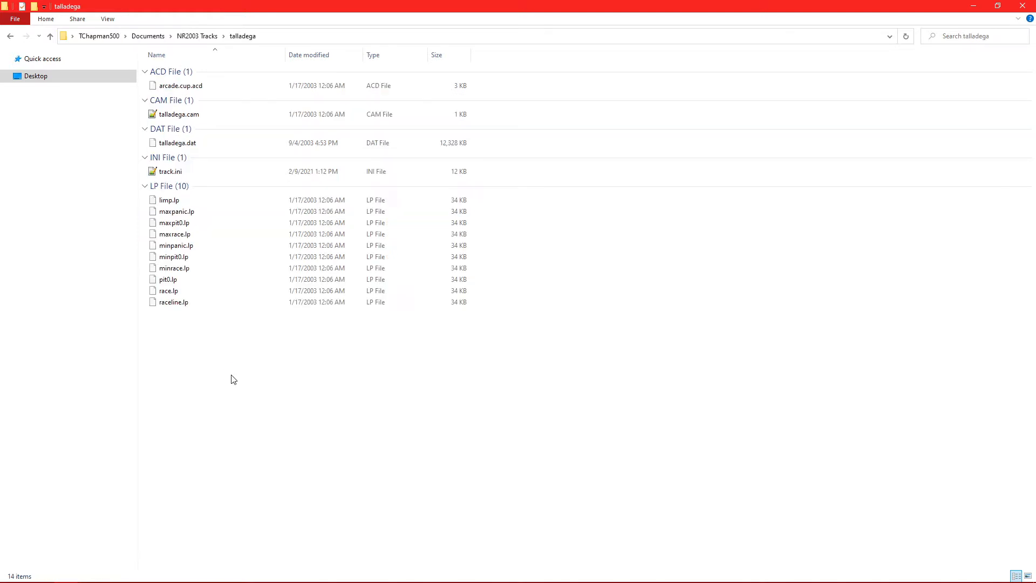
key("ctrl+v")
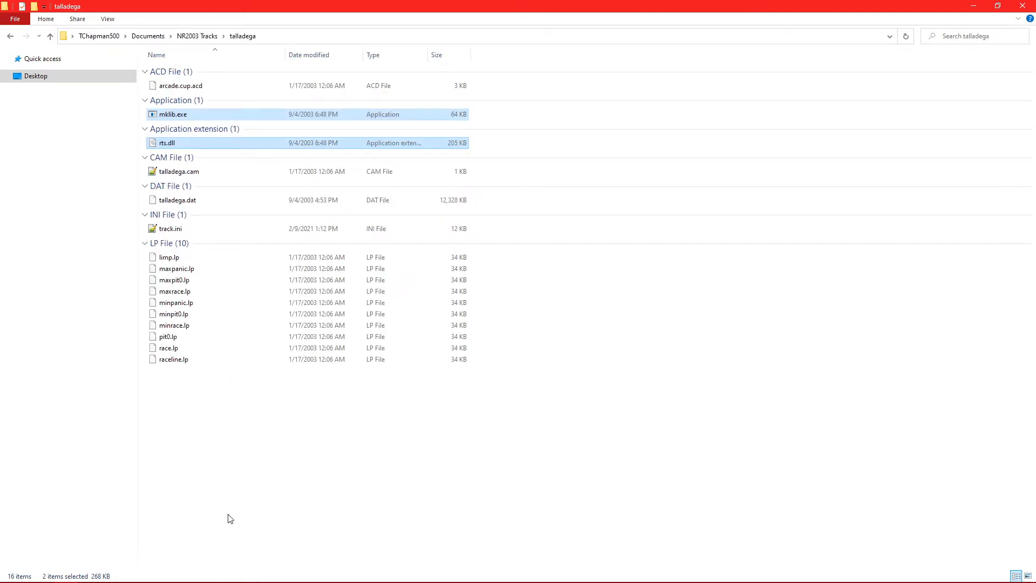
- Unpack the track archive in Command Prompt with "mklib -u talladega.dat" and close the prompt
key("alt+Tab")
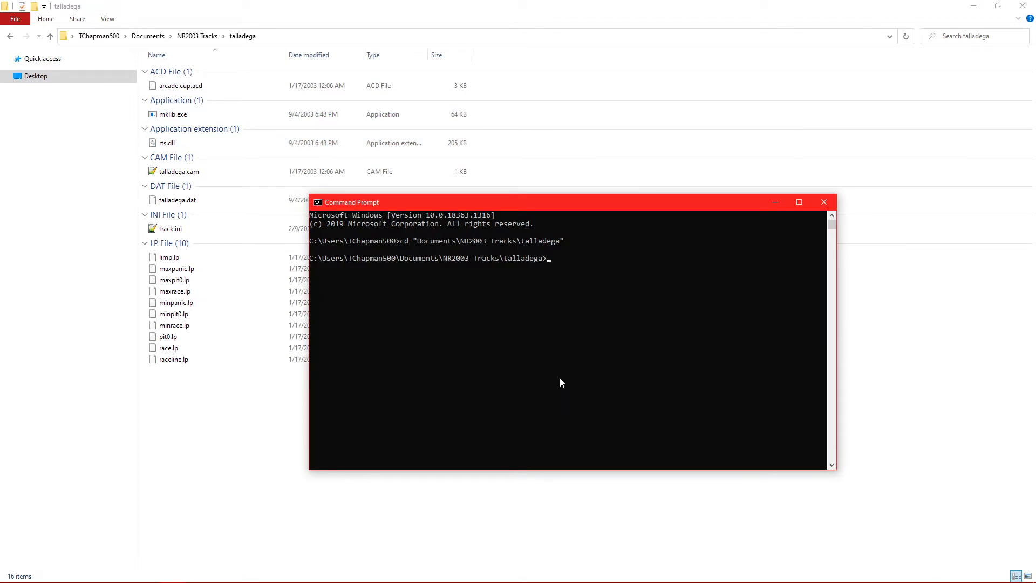
type("mklib -u talladega.dat")
key("Return")
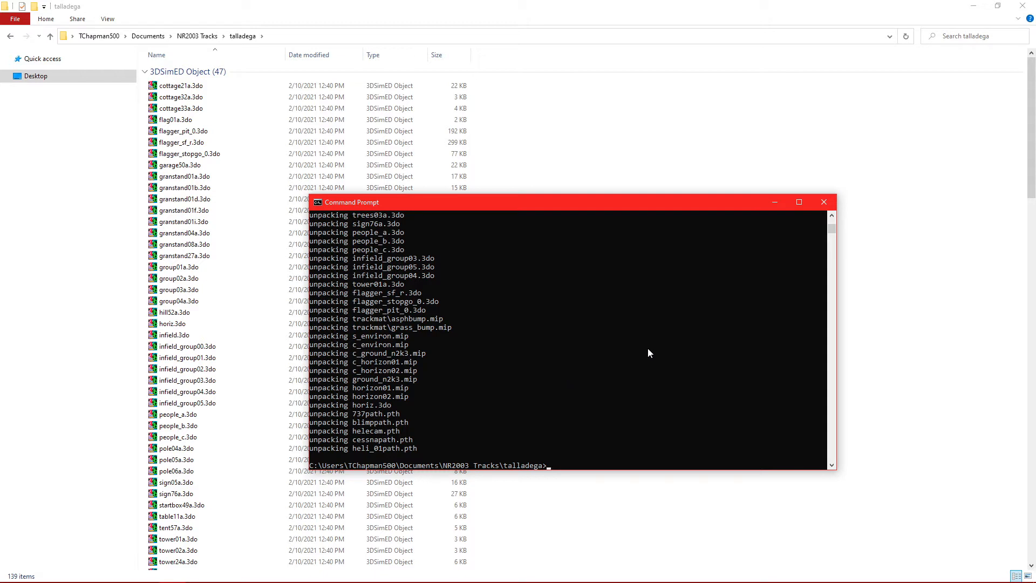
left_click(824, 203)
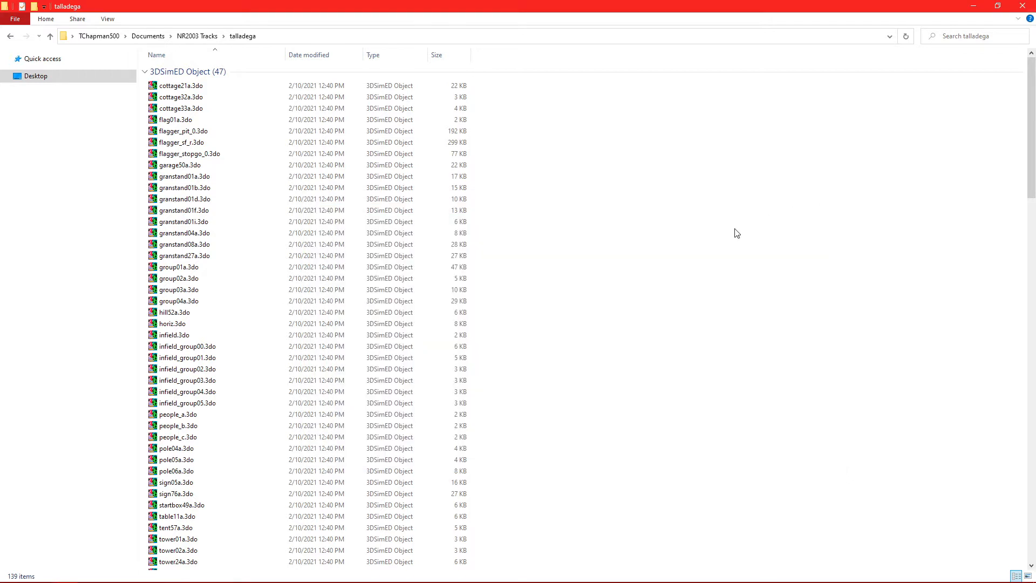
- Copy flagger_pit_0.3do, flagger_sf_r.3do and flagger_stopgo_0.3do from the talladega folder
left_click(205, 132)
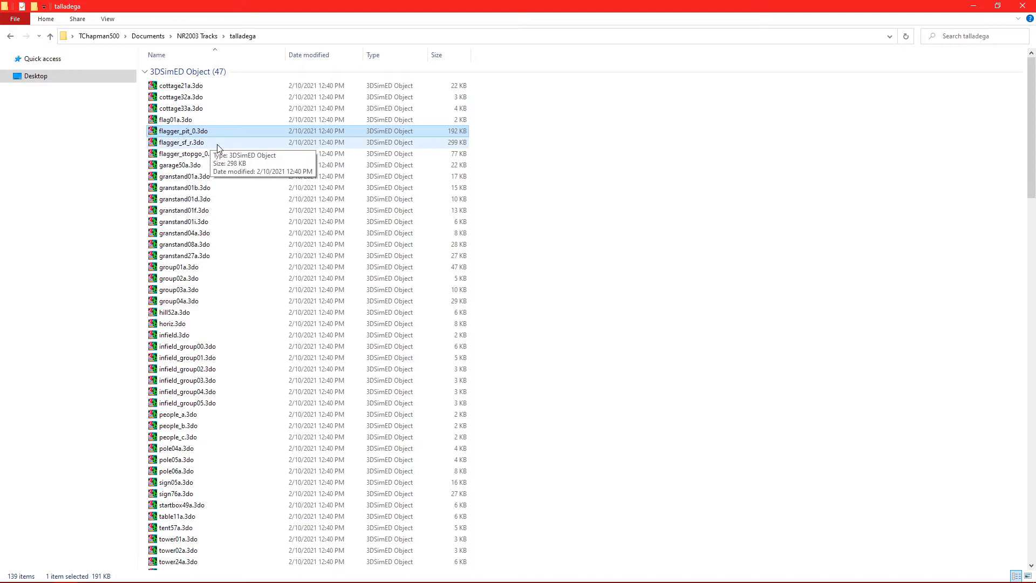
left_click(217, 143, "ctrl")
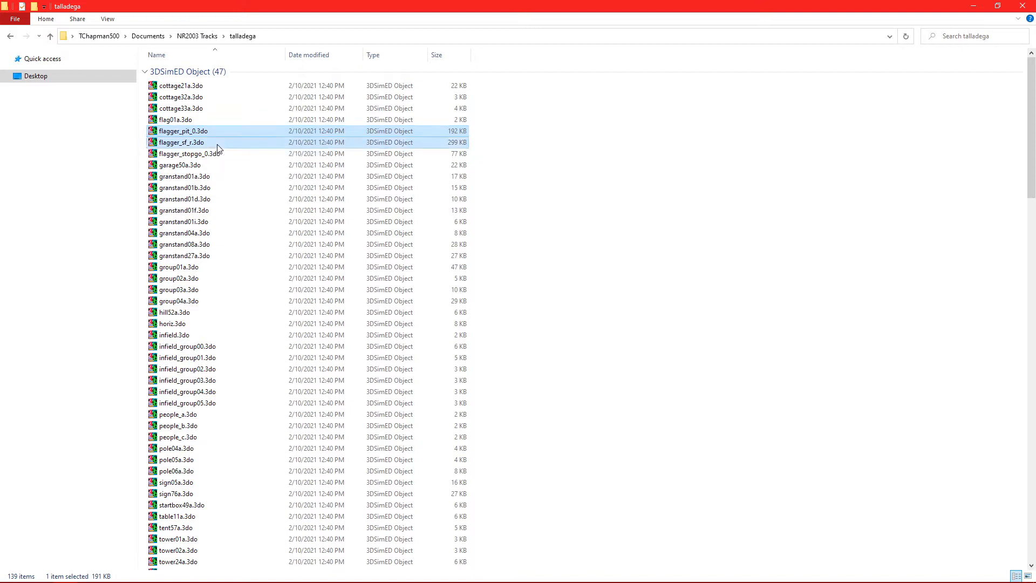
left_click(176, 154, "ctrl")
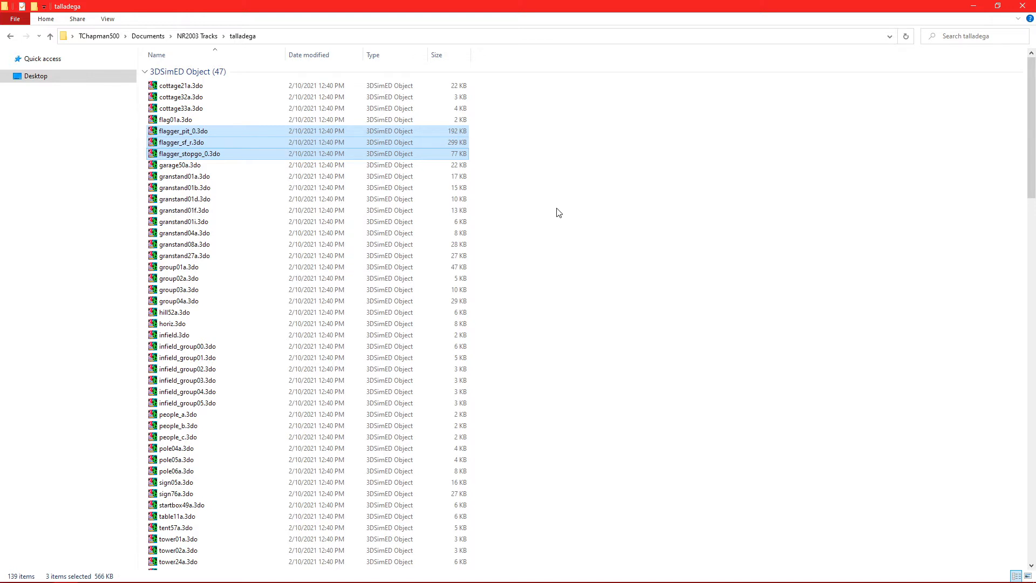
- Create a new folder named tutorial in the NR2003 Tracks folder
left_click(201, 36)
right_click(199, 131)
mouse_move(302, 273)
left_click(379, 276)
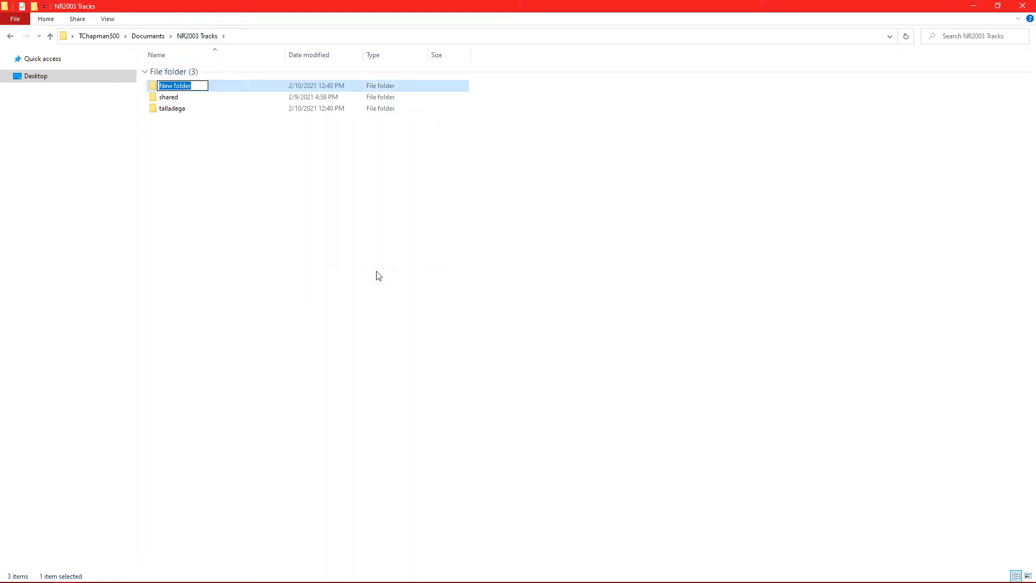
type("tutorial")
key("Return")
- Paste the three copied flagger .3do files into the tutorial folder
key("Return")
key("ctrl+v")
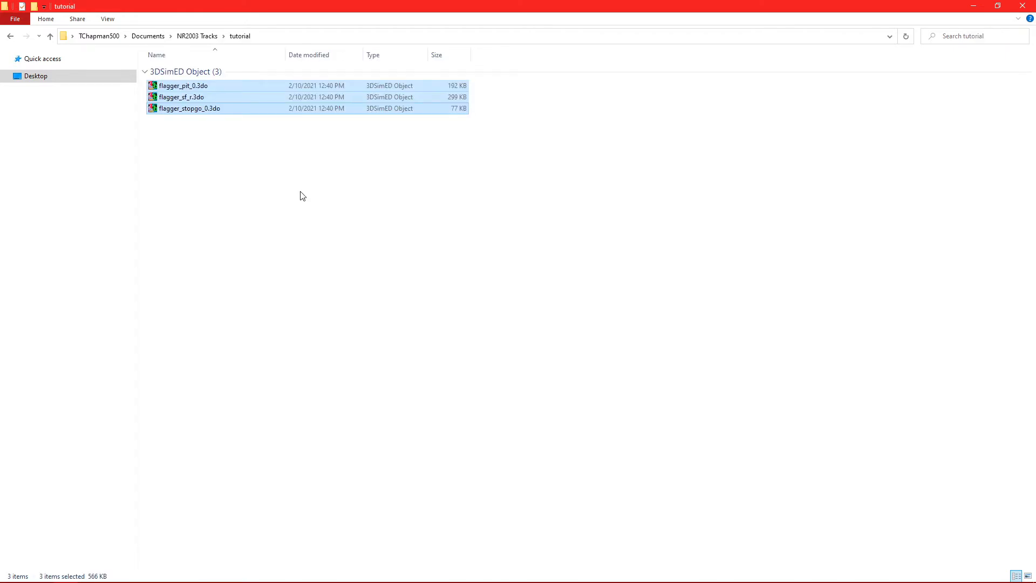
left_click(301, 196)
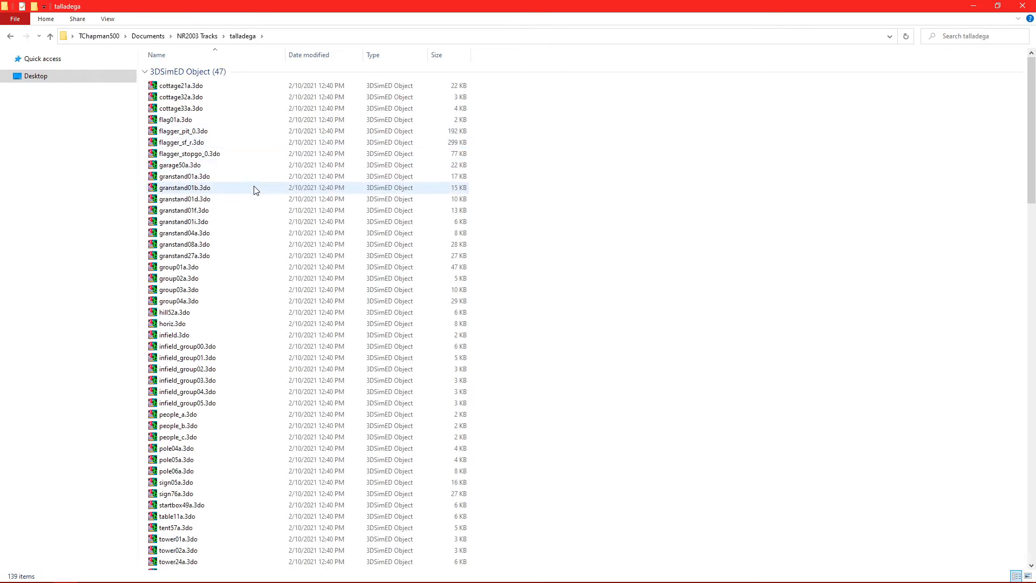
- Copy startbox49a.3do from the talladega folder into the tutorial folder
scroll(268, 192, "down", 7)
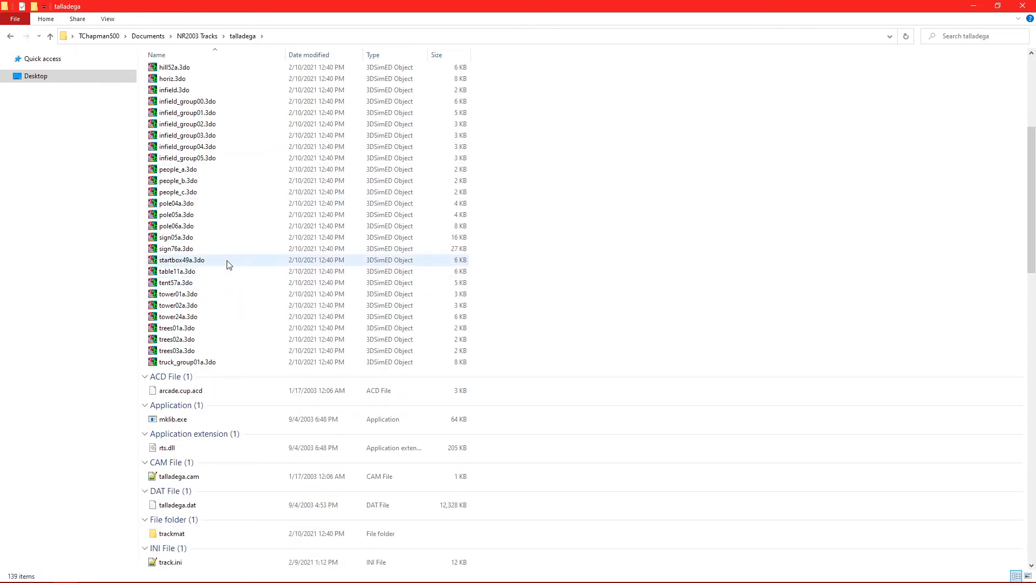
left_click(227, 263)
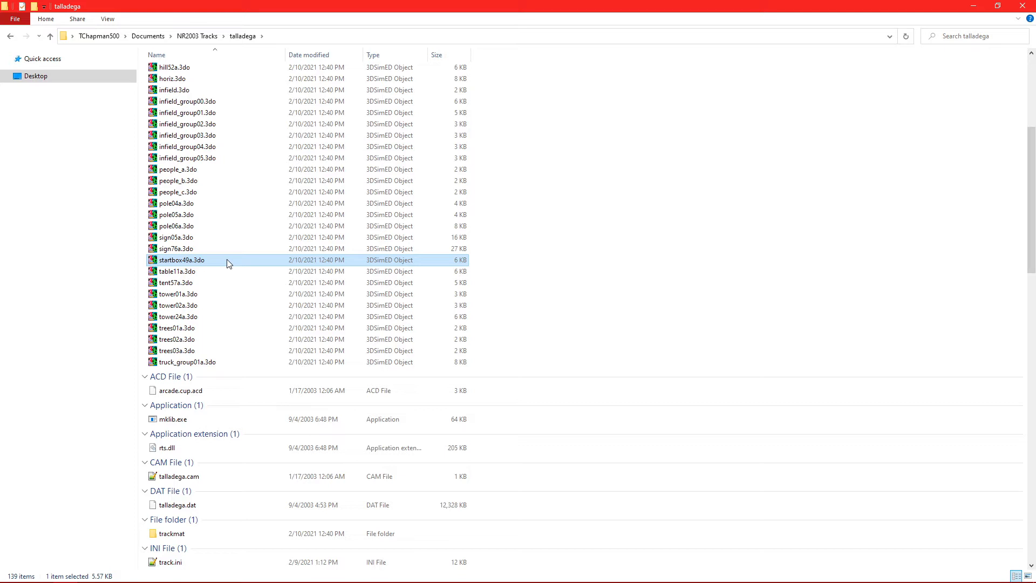
left_click(197, 36)
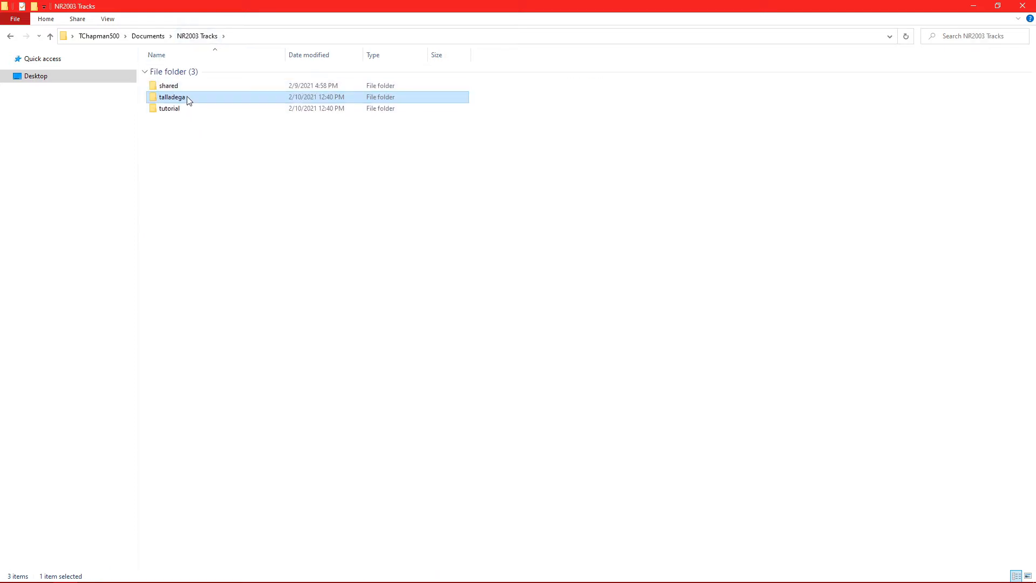
double_click(185, 109)
key("ctrl+v")
- Copy the texture startbox49a_01.mip from the talladega folder into the tutorial folder
key("alt+Left")
key("alt+Left")
scroll(271, 307, "down", 20)
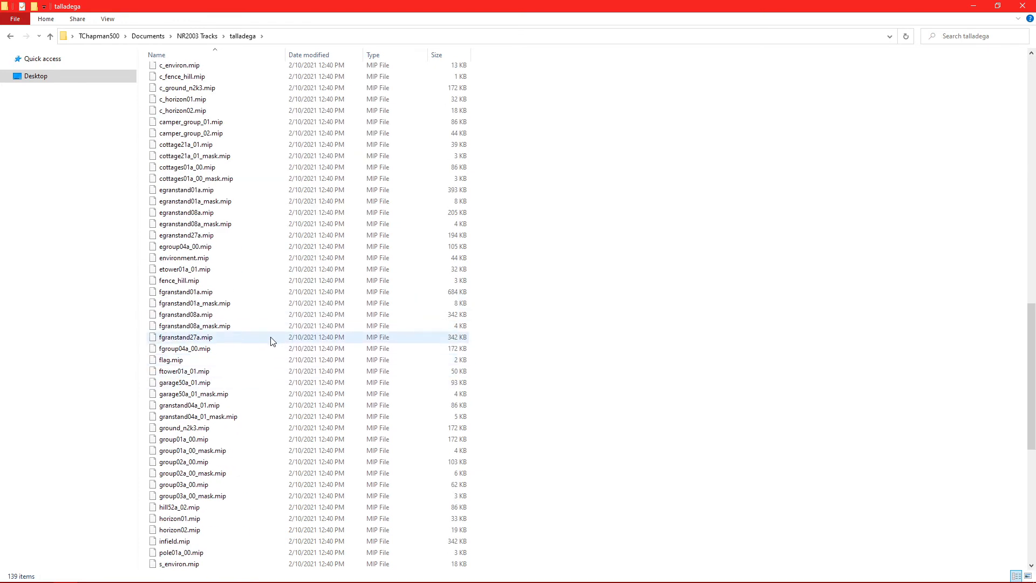
scroll(268, 380, "down", 8)
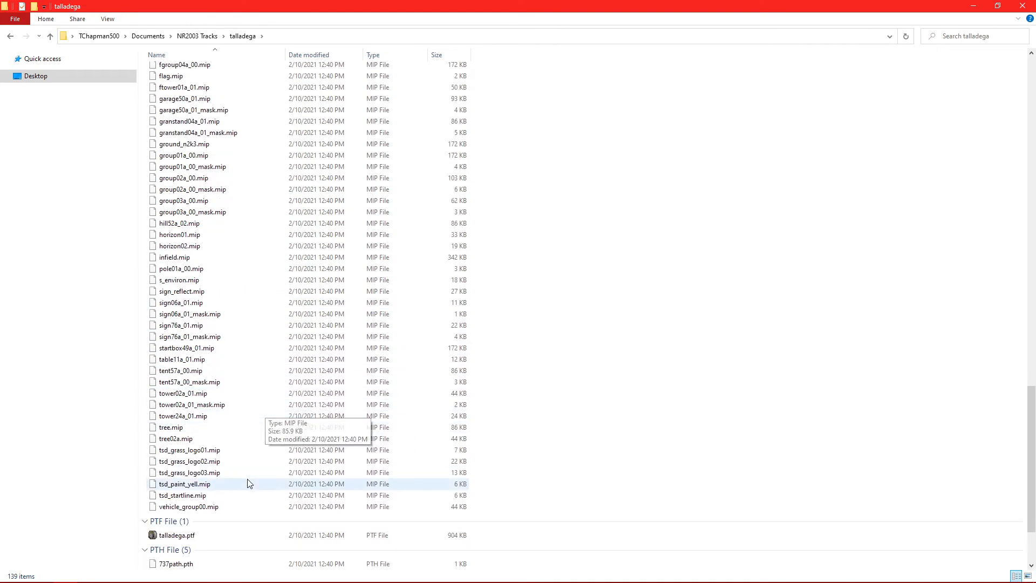
left_click(220, 351)
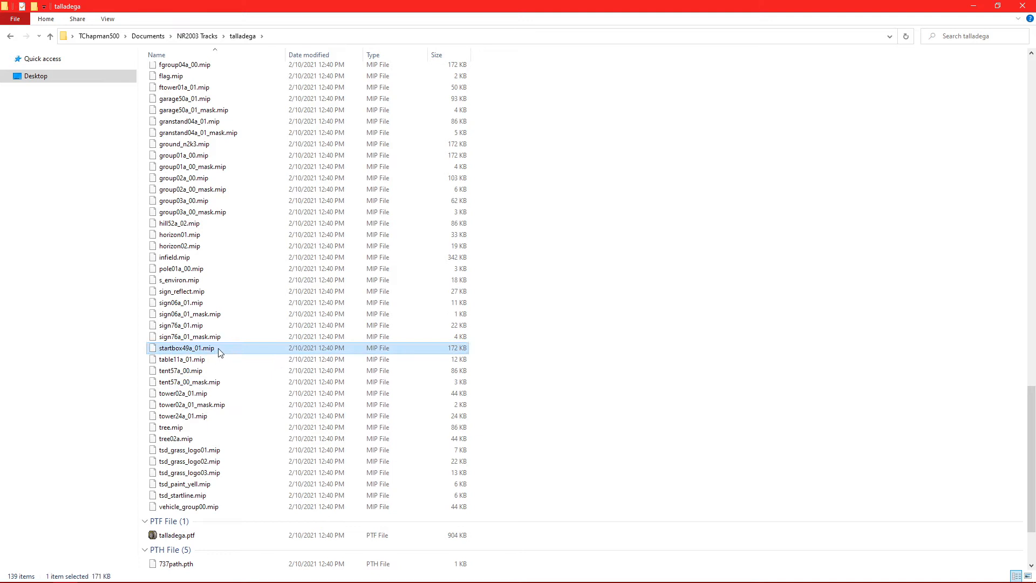
left_click(197, 36)
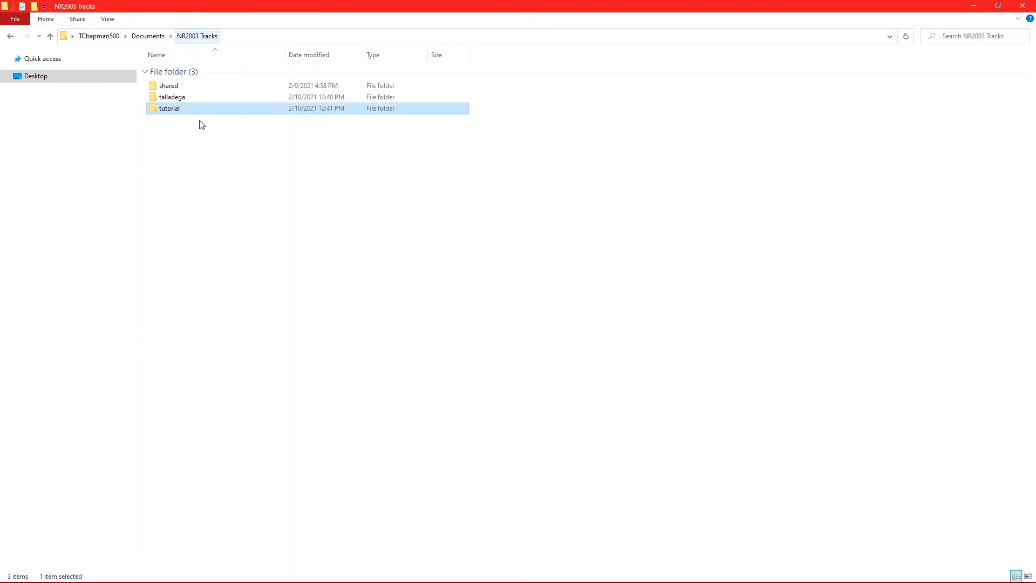
- Copy flag_checkered.mip, series_flagger.mip, sign_reflect.mip and stopgo.mip from the shared folder in NR2003 Tracks
left_click(192, 91)
double_click(193, 90)
scroll(289, 234, "down", 20)
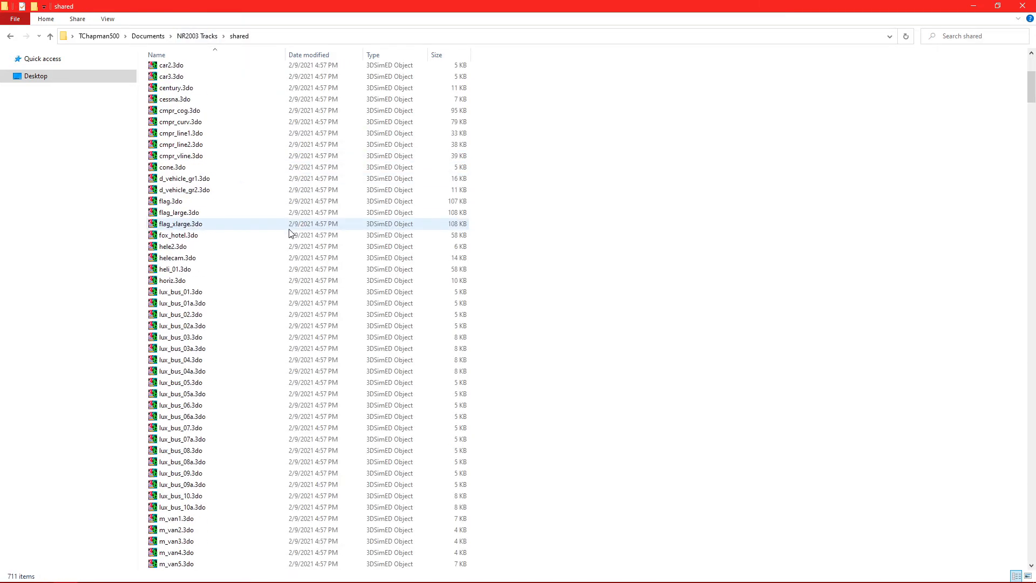
scroll(264, 338, "down", 20)
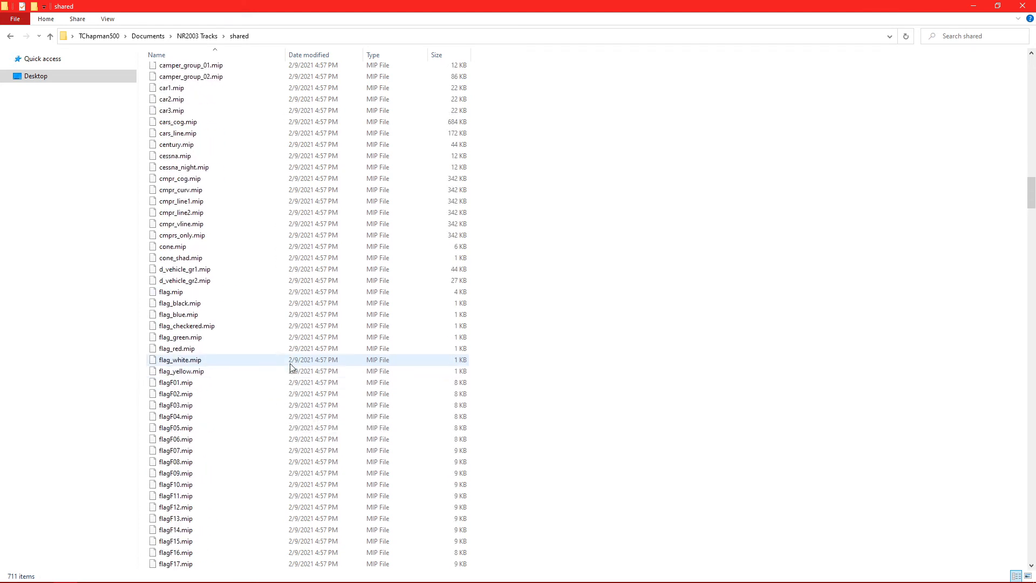
scroll(296, 363, "up", 5)
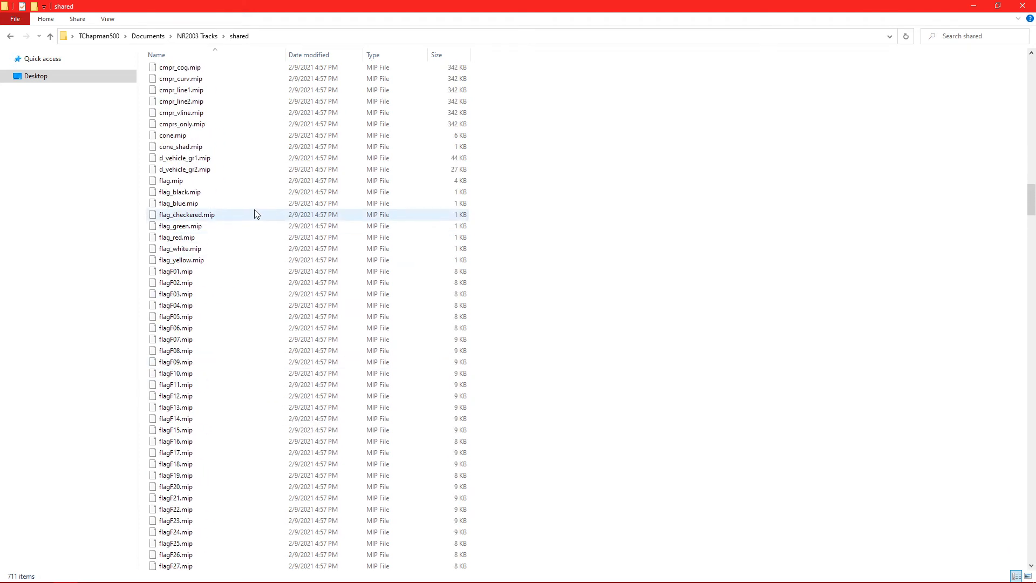
left_click(254, 214)
scroll(226, 244, "down", 20)
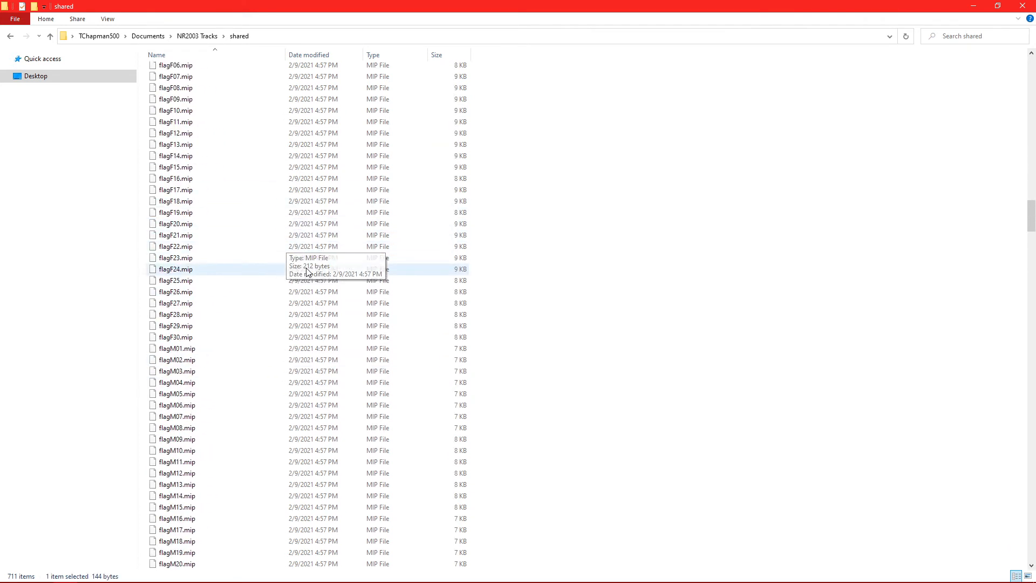
left_click(225, 241, "ctrl")
left_click(211, 250, "ctrl")
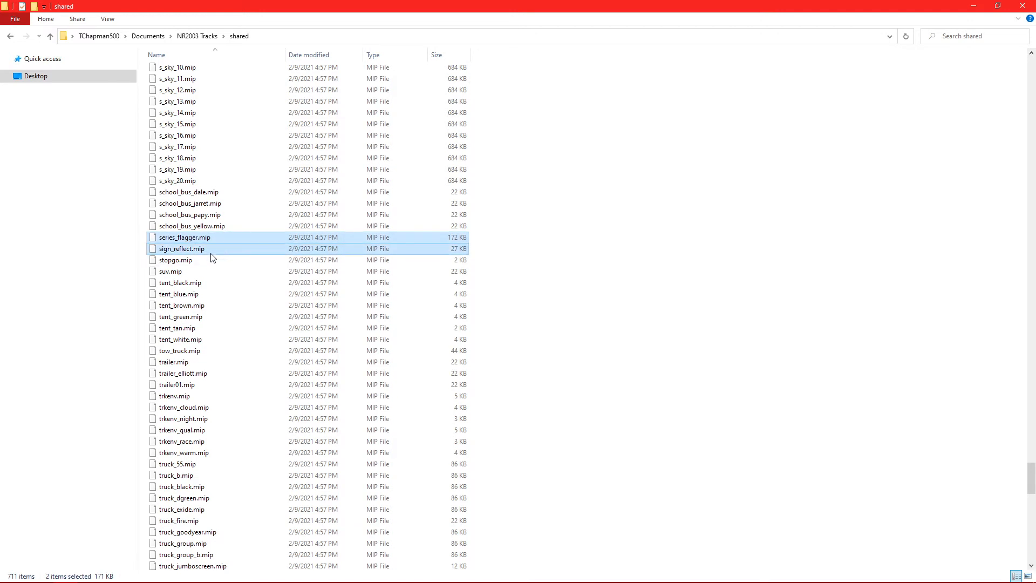
left_click(210, 260, "ctrl")
key("ctrl+c")
- Paste the four copied shared MIP files into the tutorial folder
key("alt+Tab")
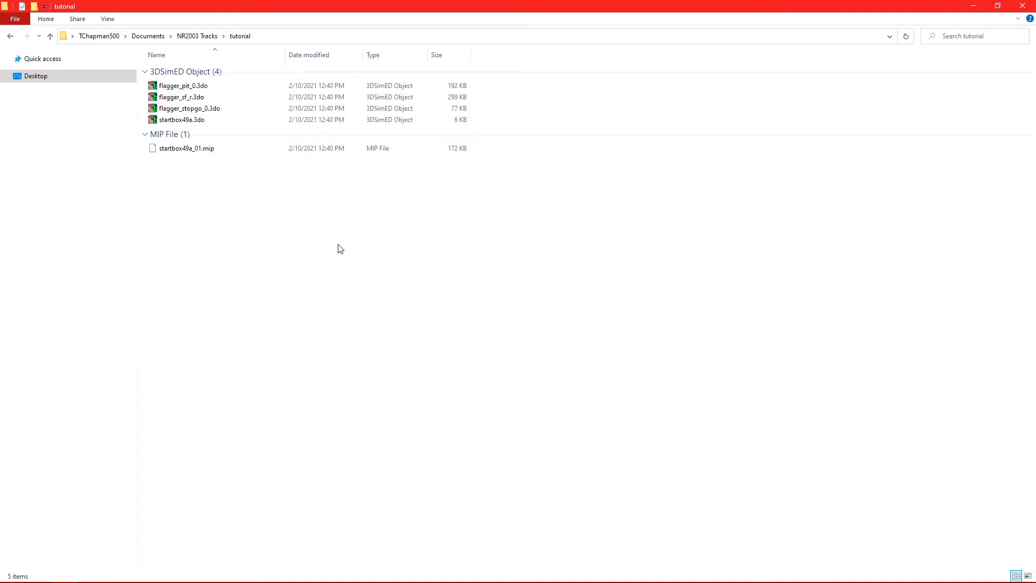
key("ctrl+v")
left_click(289, 268)
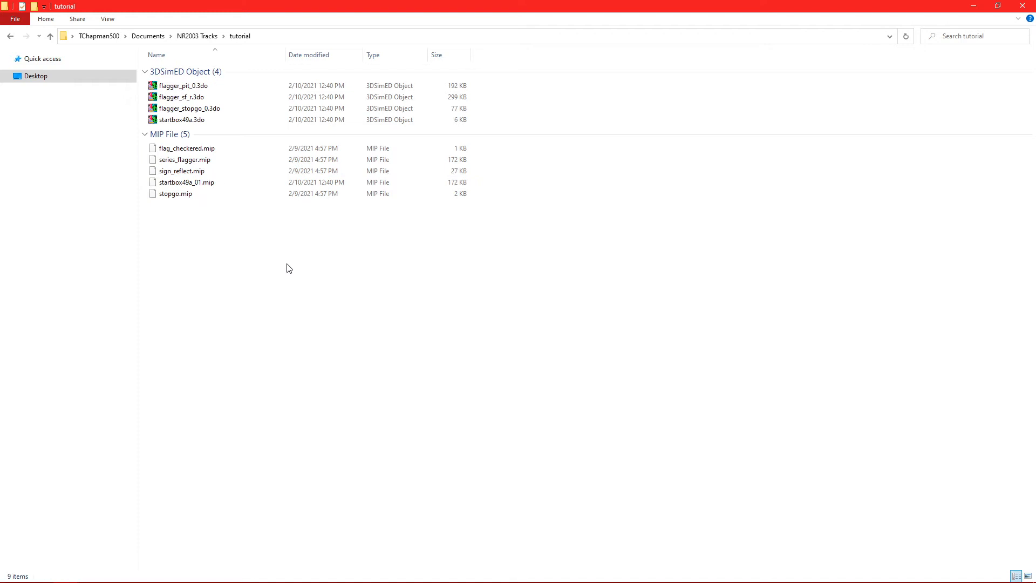
- Copy trkwin.stp from the talladega folder into the tutorial folder
left_click(206, 36)
double_click(190, 100)
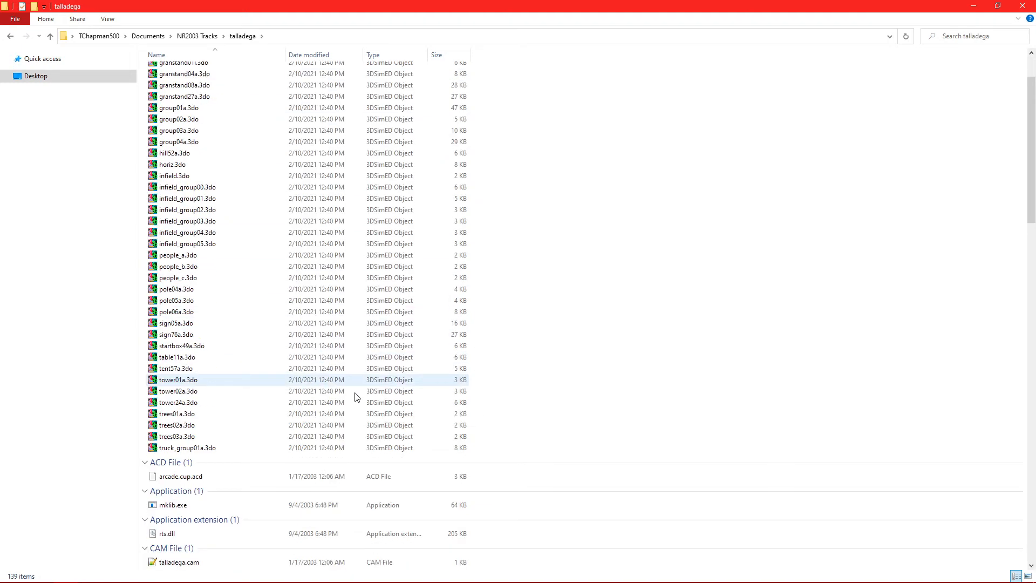
scroll(297, 440, "down", 20)
scroll(297, 439, "down", 8)
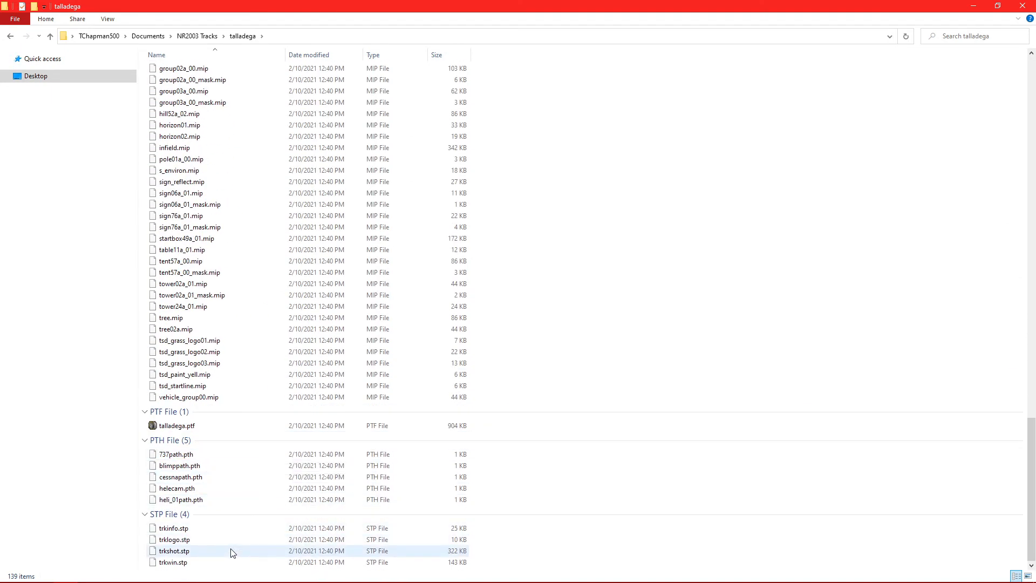
left_click(225, 563)
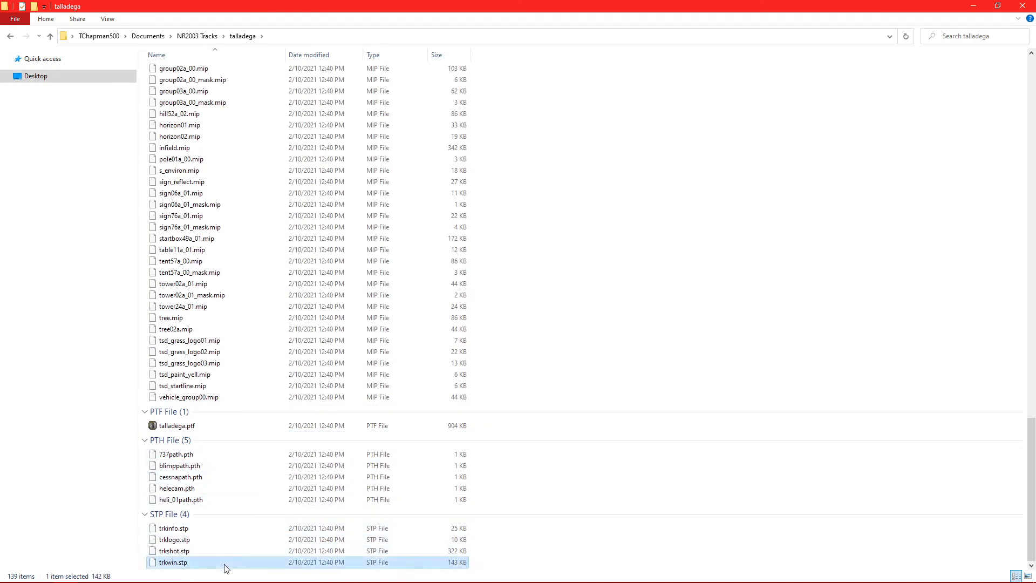
left_click(601, 267)
left_click(199, 38)
double_click(189, 110)
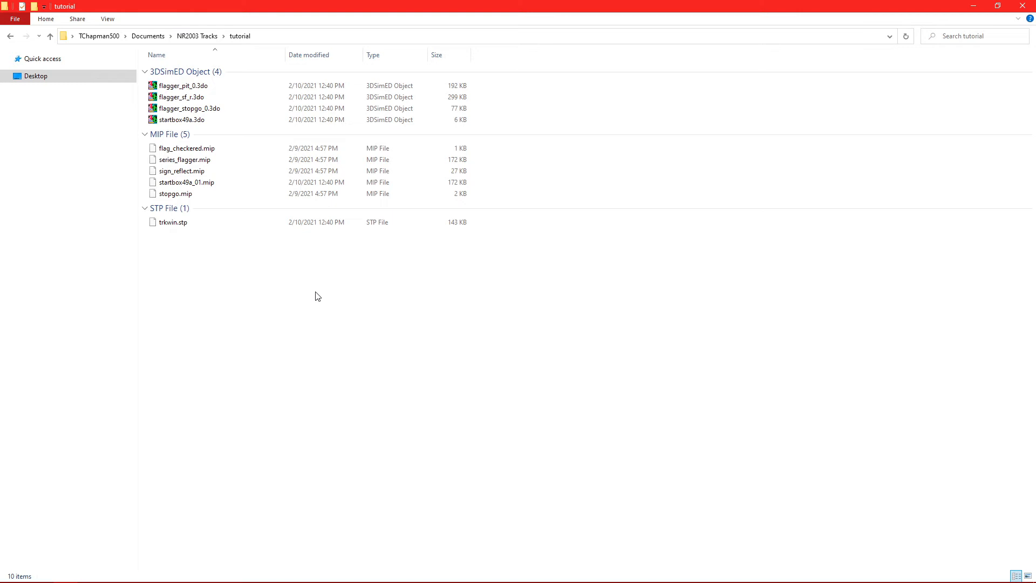
- Copy the trackmat folder from the talladega folder into the tutorial folder
key("alt+Up")
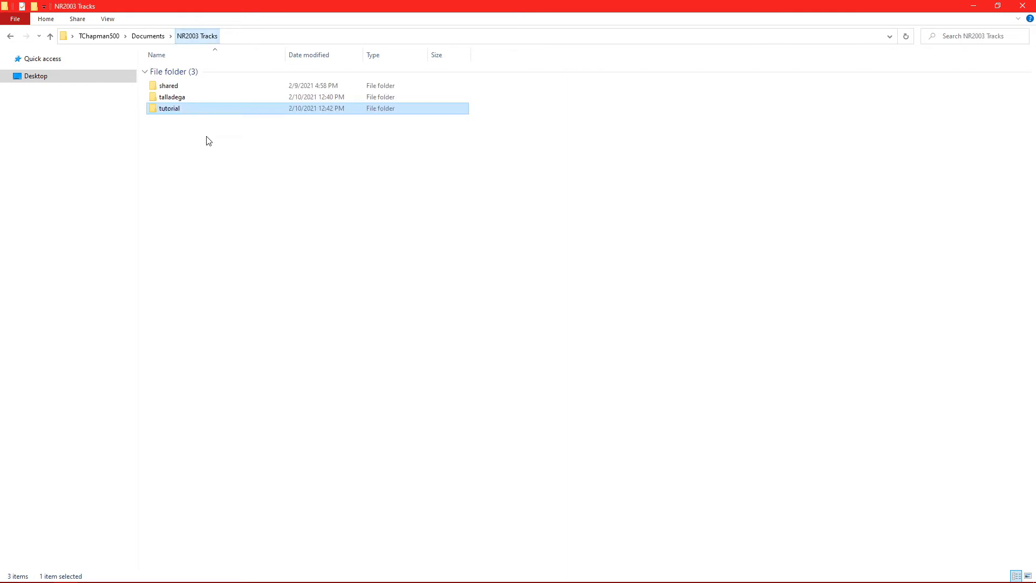
double_click(179, 100)
scroll(346, 320, "down", 1)
scroll(345, 320, "down", 10)
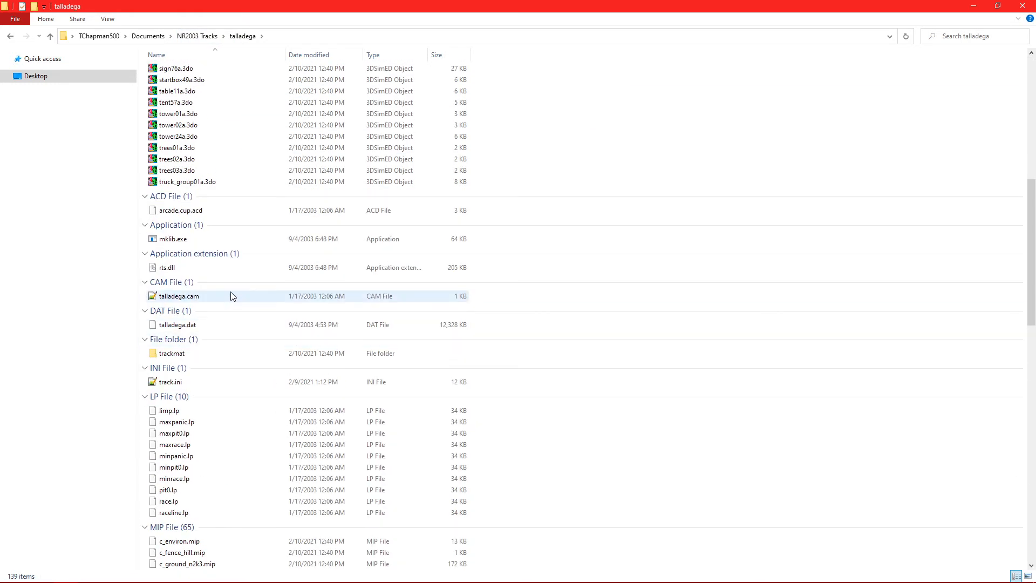
left_click(207, 358)
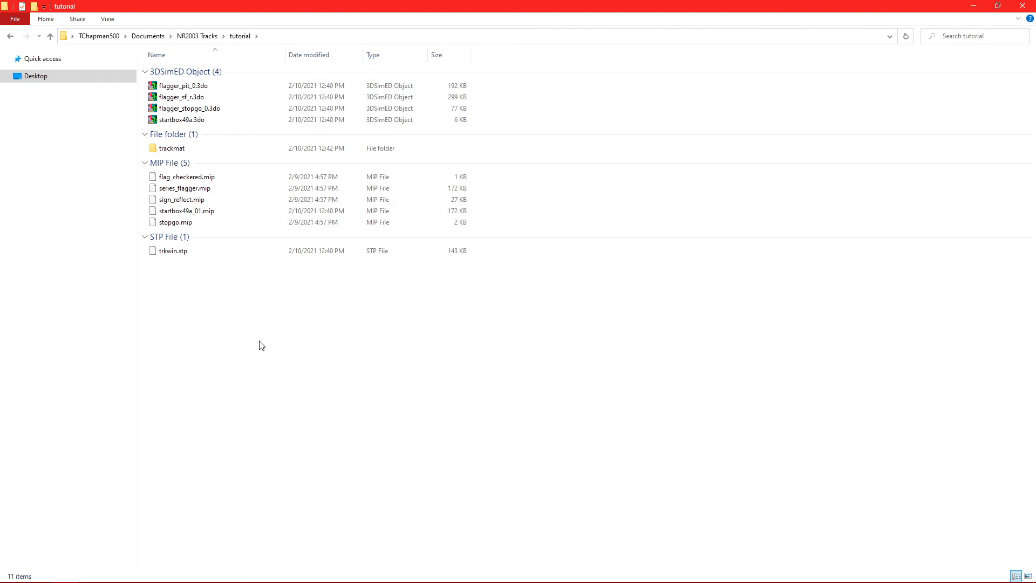
- Examine the tsd_ grass logo, paint and startline textures in the talladega folder and the MIP files in the tutorial folder's trackmat subfolder
left_click(194, 36)
double_click(189, 98)
left_click_drag(497, 336, 186, 392)
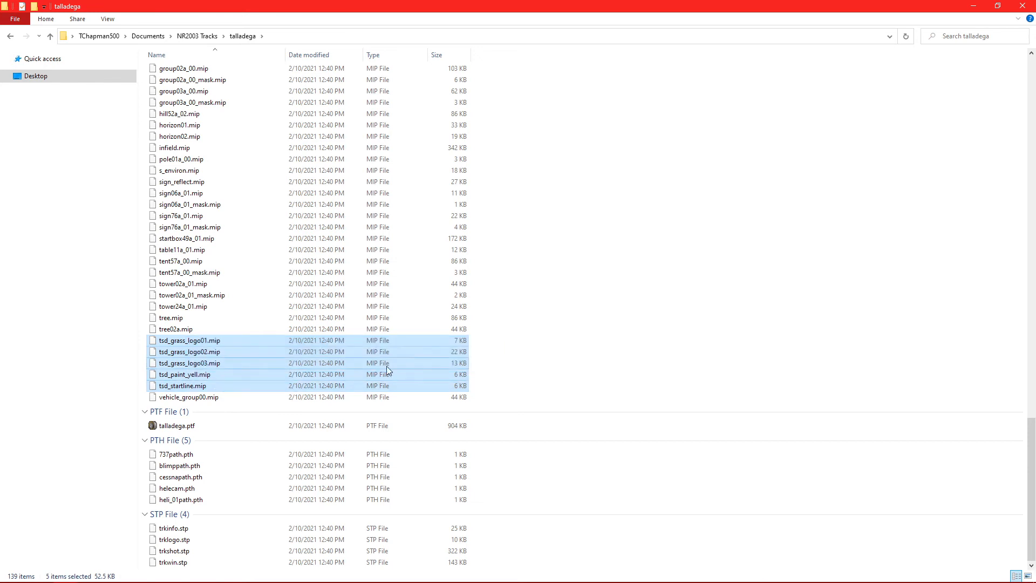
left_click(633, 351)
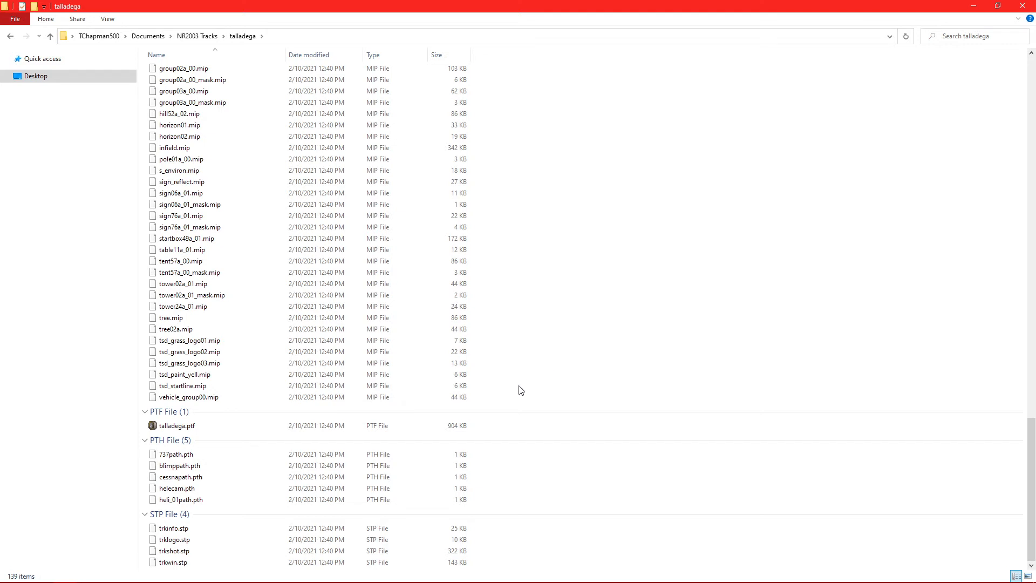
left_click_drag(505, 333, 287, 392)
left_click(585, 316)
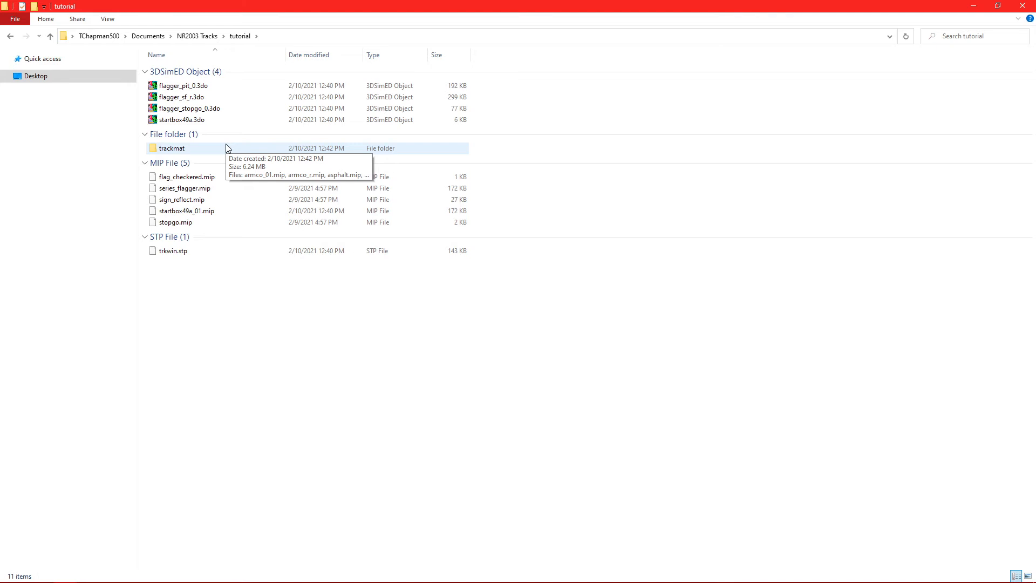
double_click(226, 148)
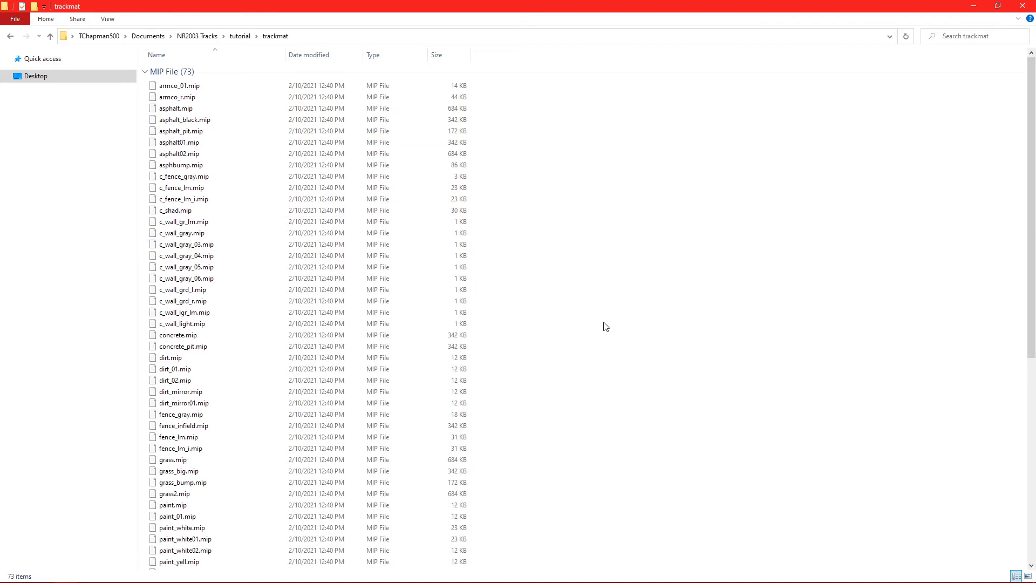
scroll(604, 324, "down", 9)
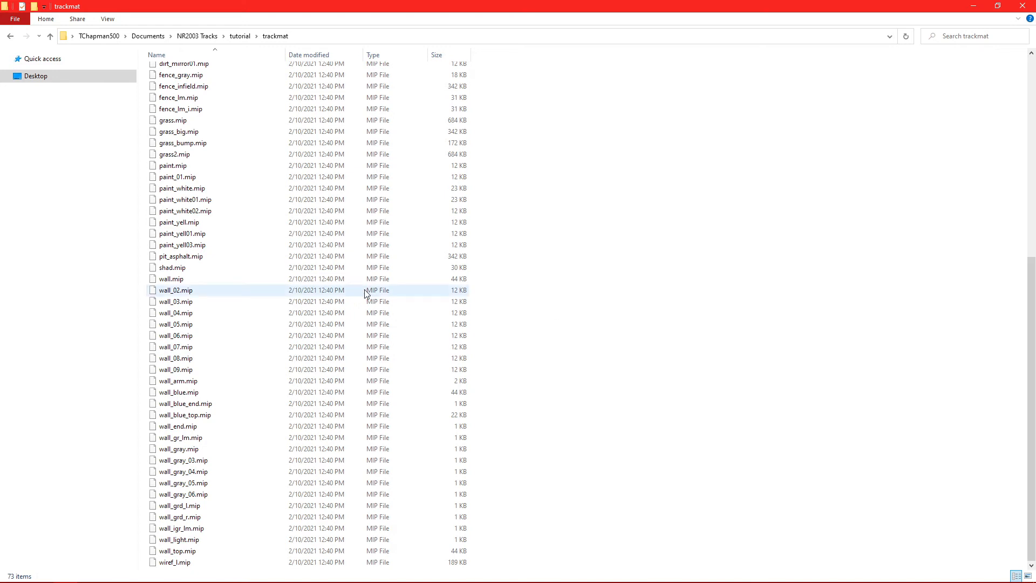
left_click(240, 36)
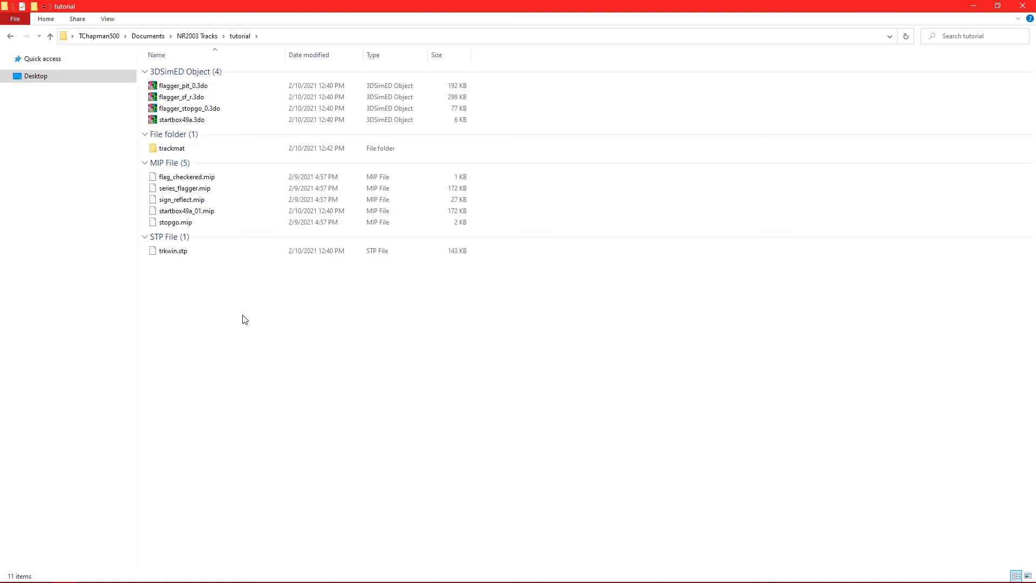
- Create a new OpenDocument Spreadsheet file in the tutorial folder and name it tutorial.ptf, accepting the extension change
right_click(216, 278)
mouse_move(317, 419)
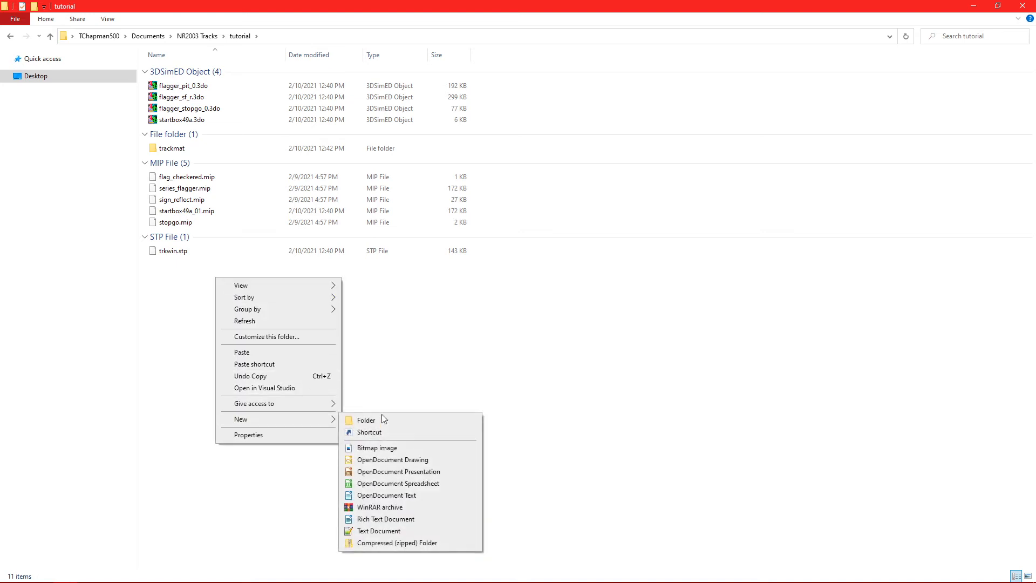
left_click(416, 488)
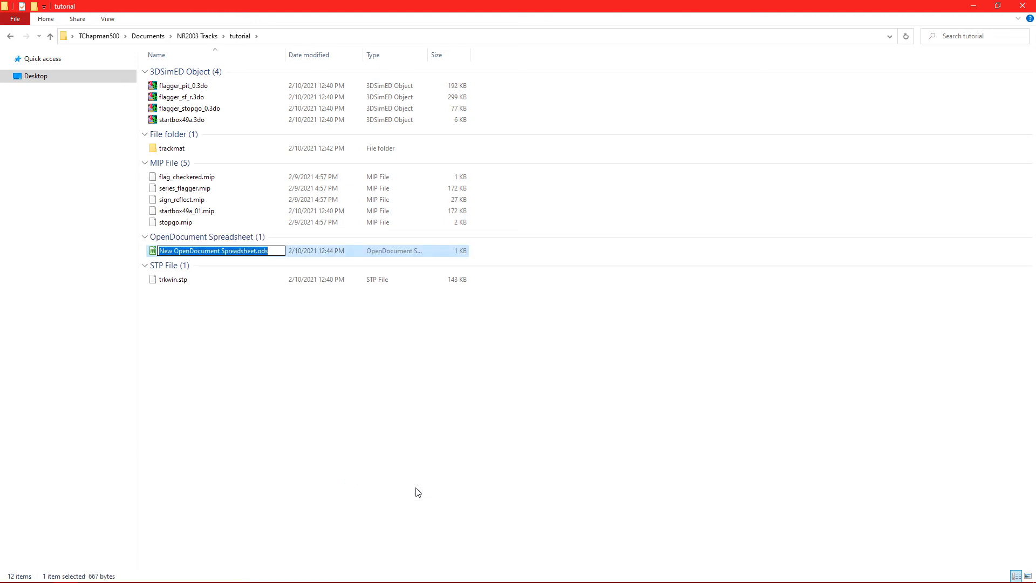
type("tutori")
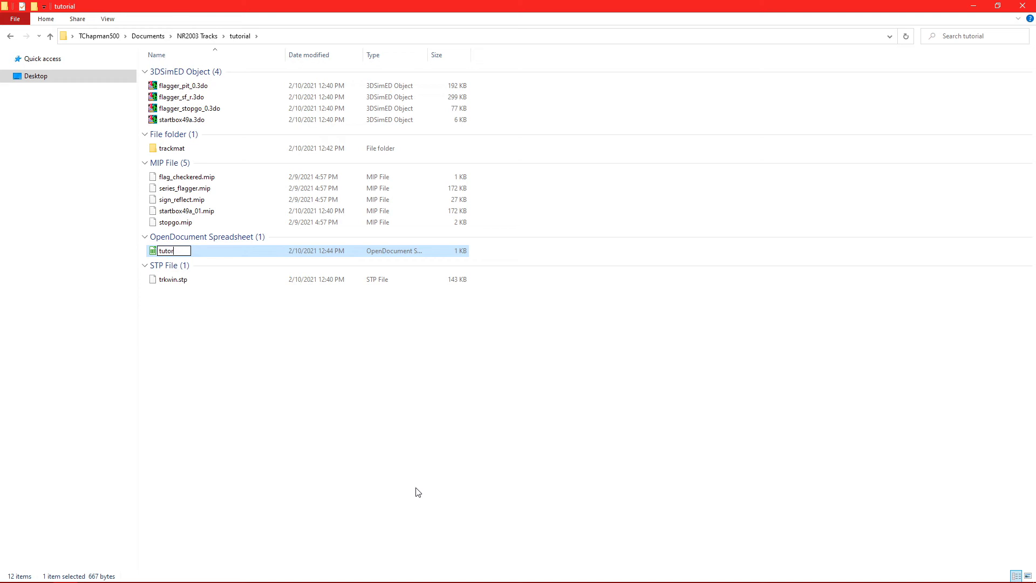
type("al.ptf")
left_click(350, 449)
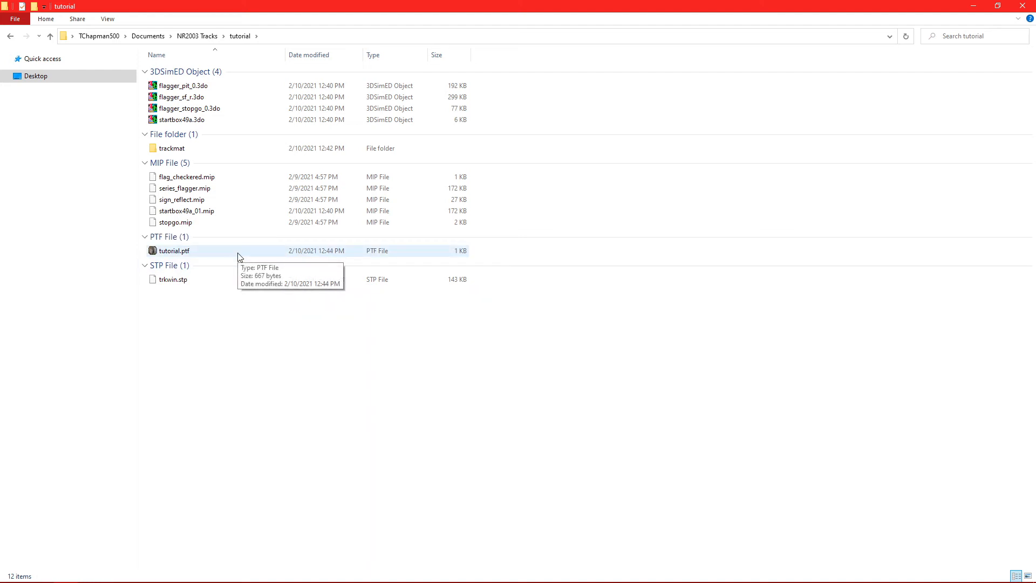
- Open tutorial.ptf in Sandbox, dismiss the loading warning, and create a straight track section near the grid's origin
double_click(239, 257)
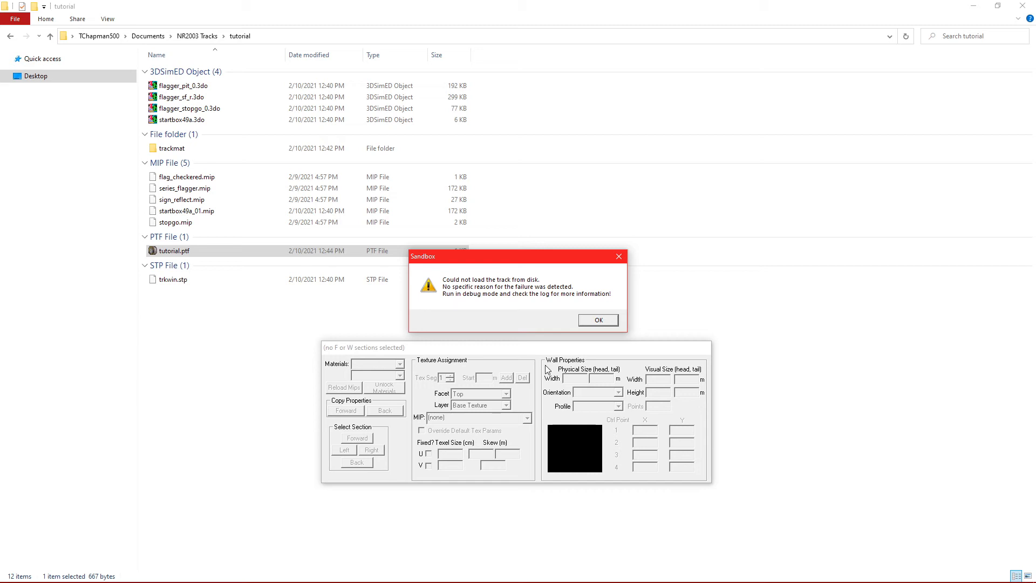
left_click(598, 321)
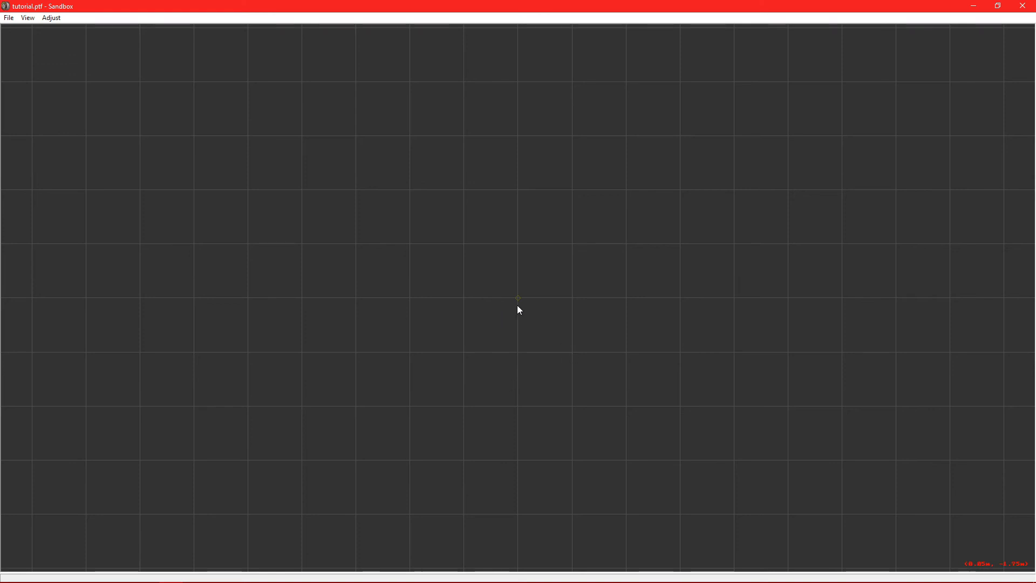
right_click(493, 300)
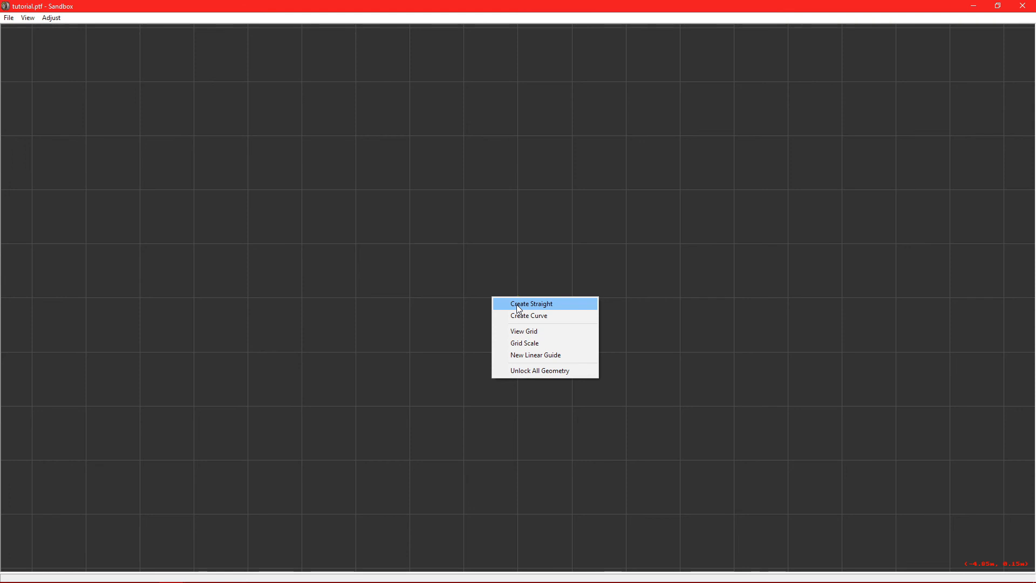
left_click(518, 306)
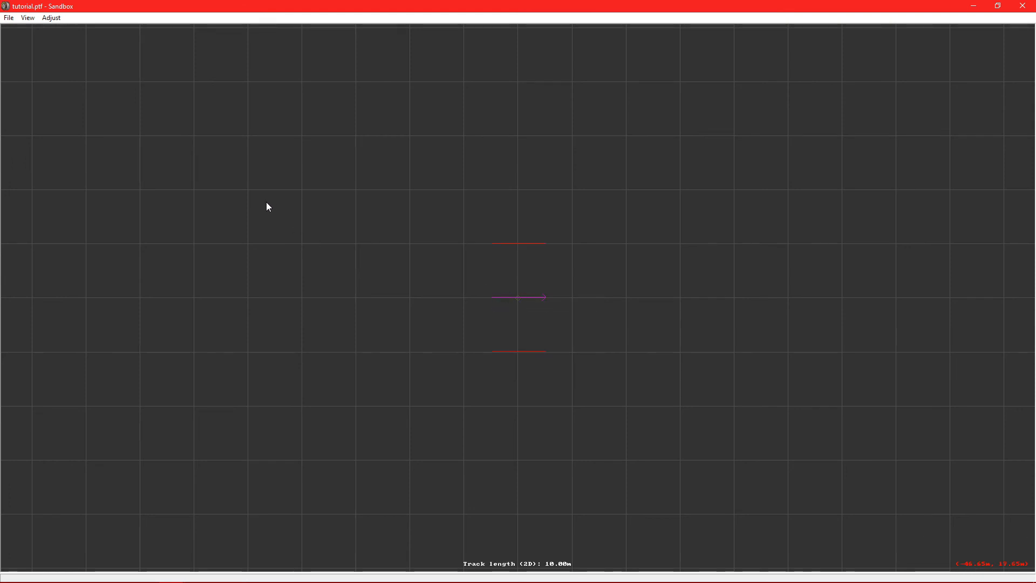
- Save the track, then close Sandbox and reopen tutorial.ptf in it
left_click(8, 18)
left_click(36, 127)
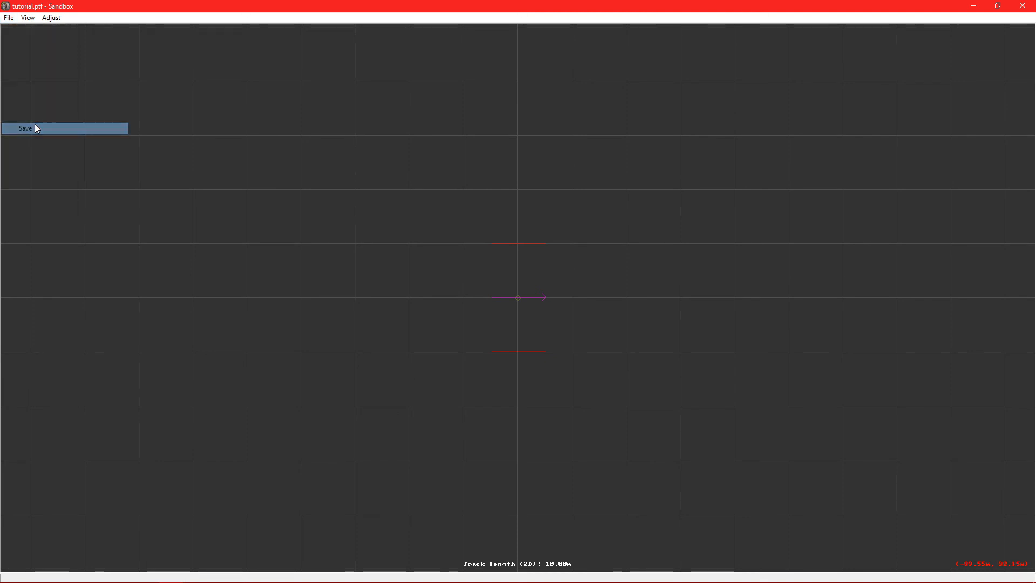
left_click(1023, 6)
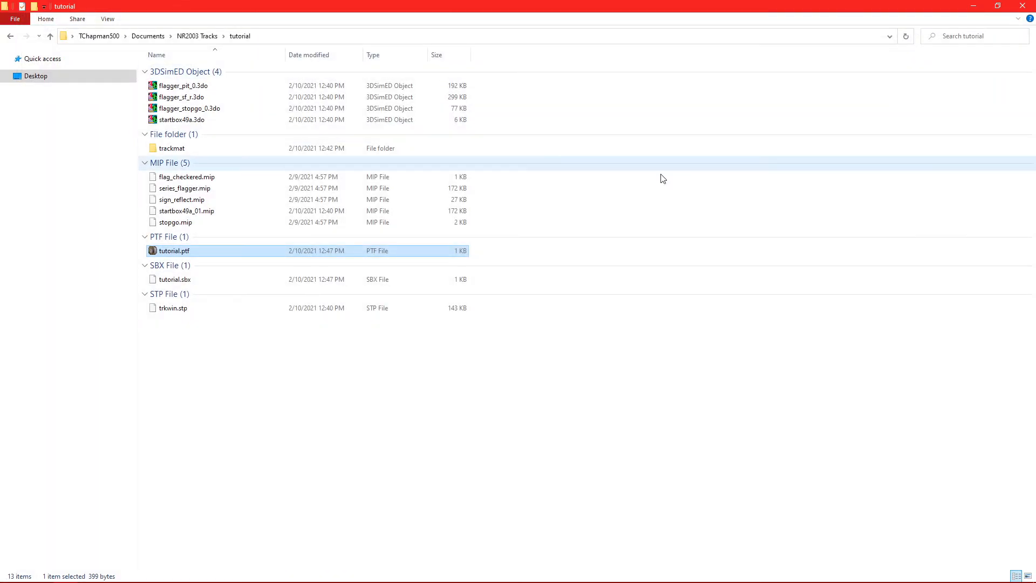
double_click(265, 251)
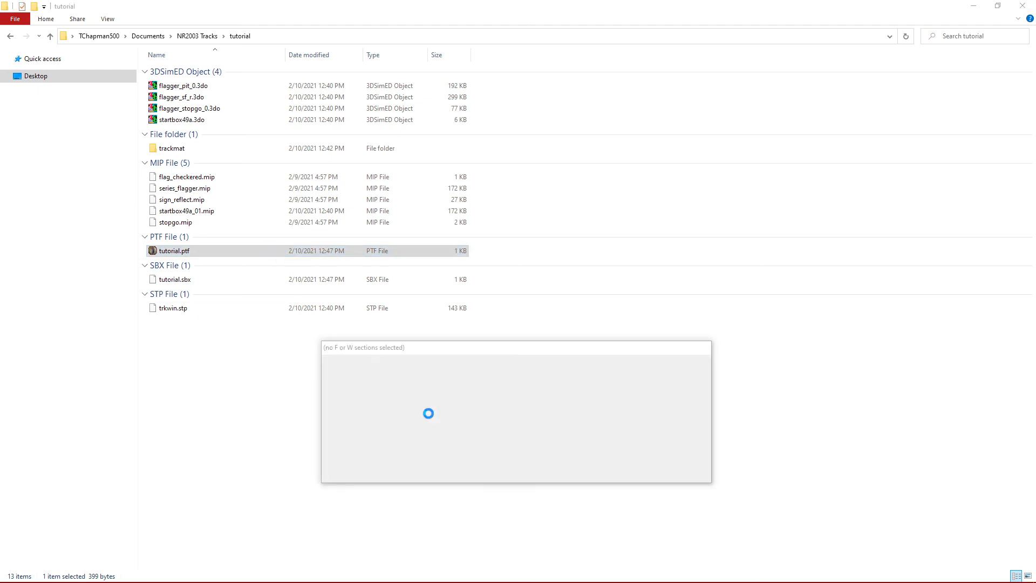
double_click(656, 151)
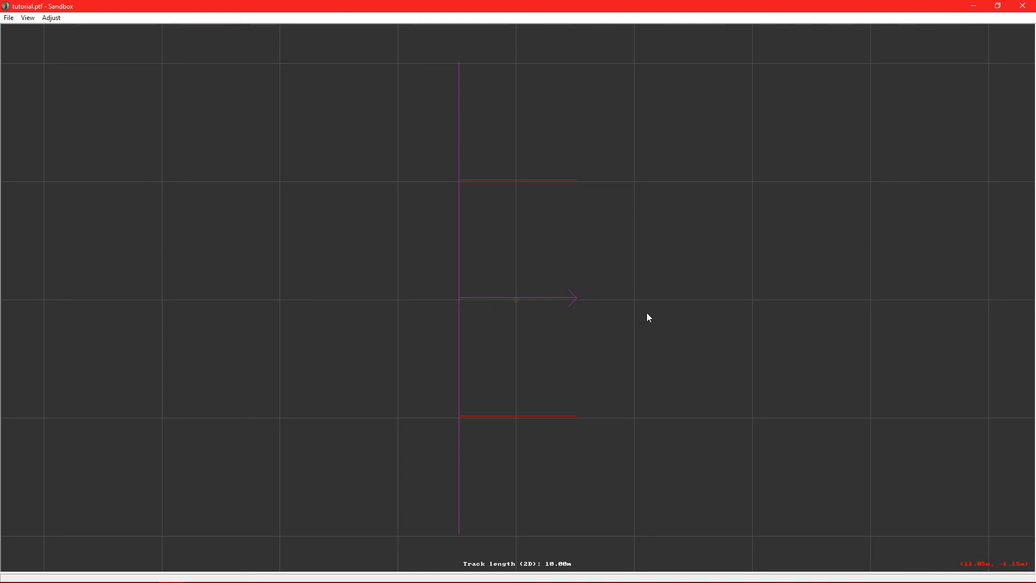
- Examine the straight section and the surrounding grid at different zoom levels and positions, ending back at the origin
scroll(646, 313, "up", 4)
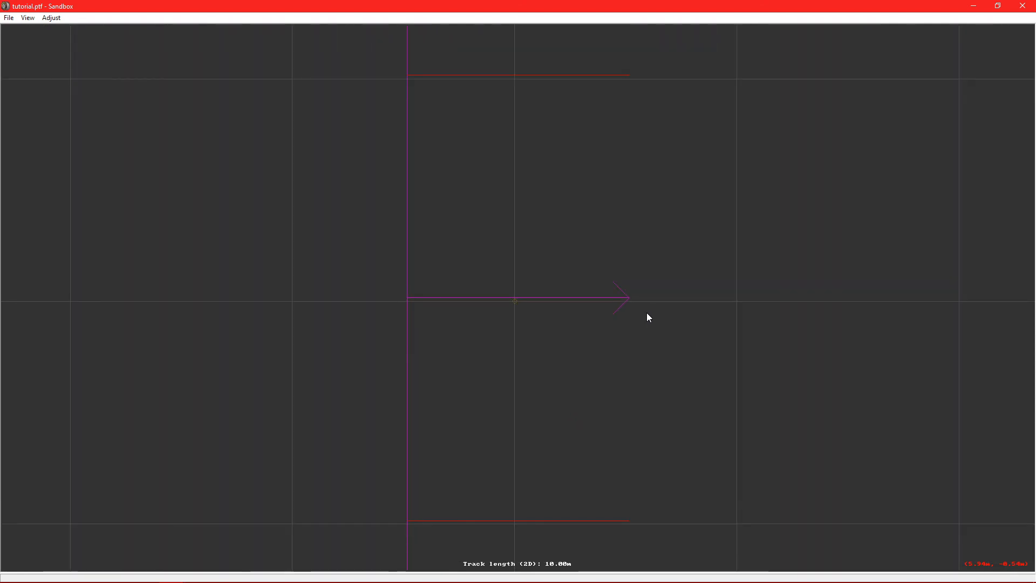
scroll(646, 313, "down", 3)
scroll(647, 314, "down", 1)
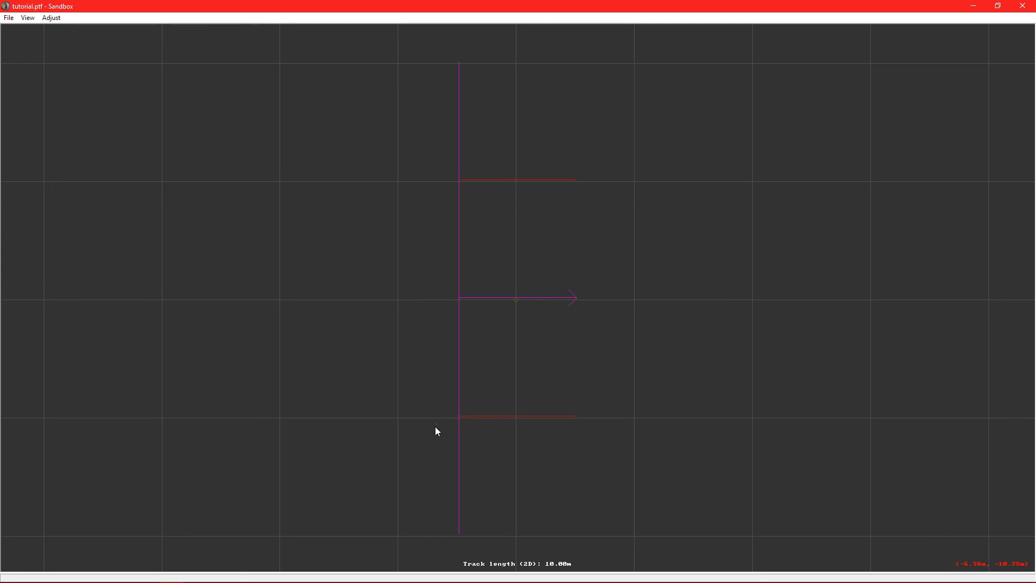
left_click(397, 417)
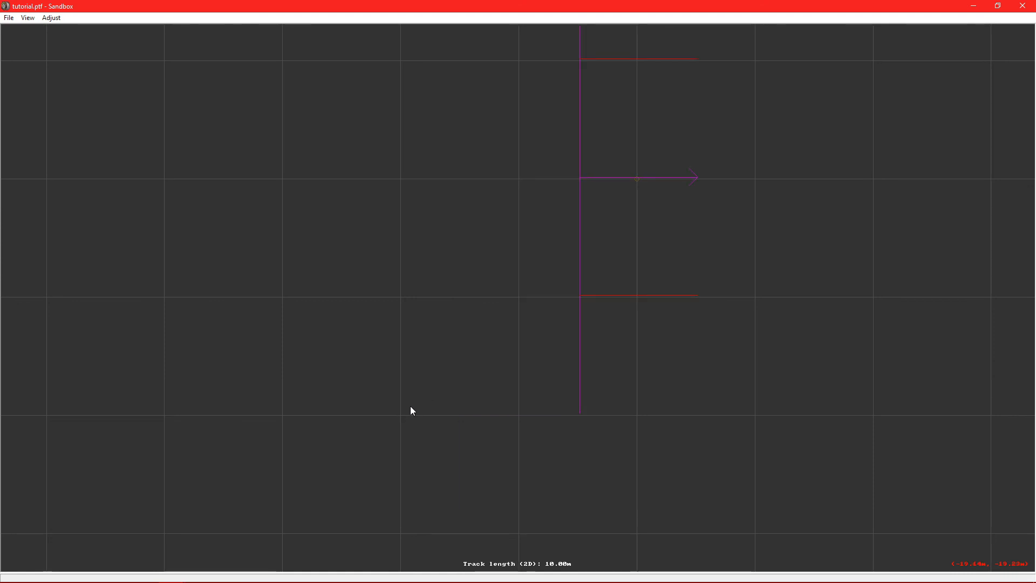
left_click(400, 415)
left_click(401, 416)
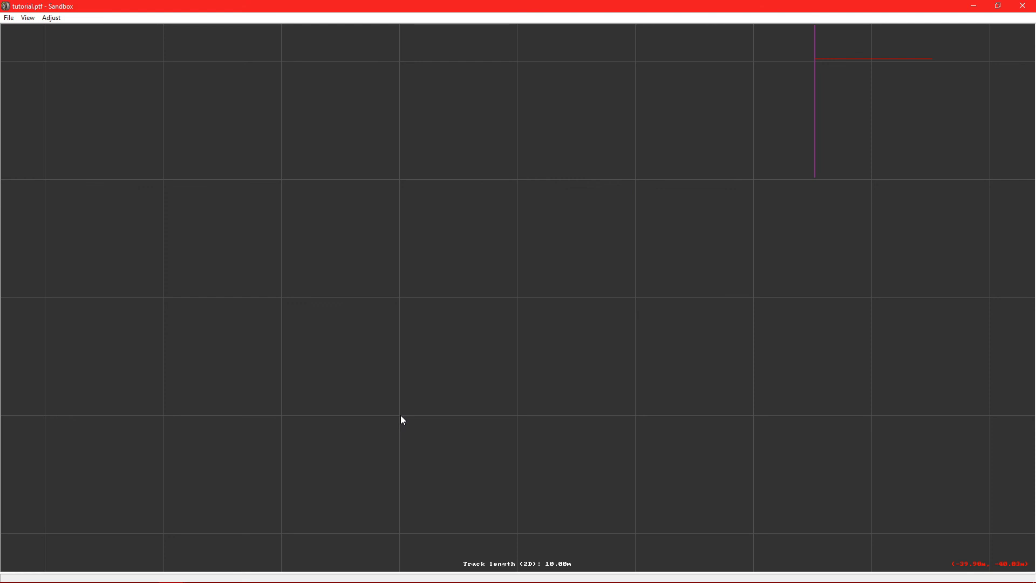
key("Home")
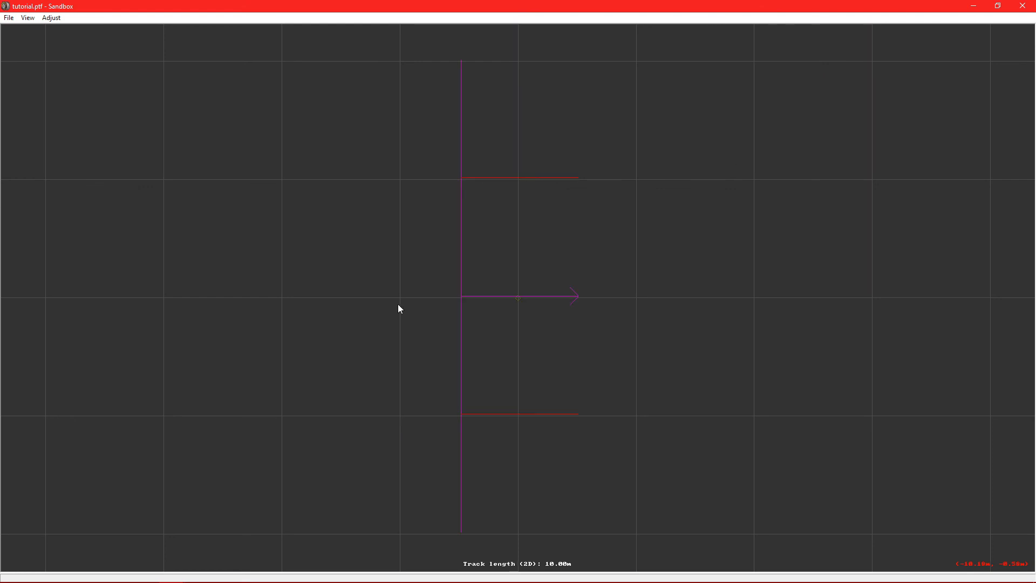